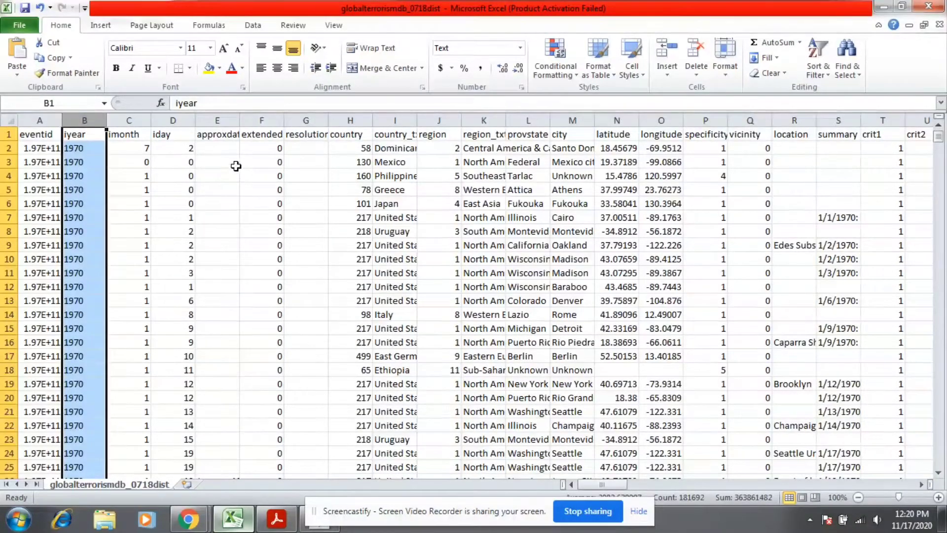
Step: Switch to Tableau Public and add Country Txt as a mark detail on Sheet 10 to plot the countries on a map
drag(462, 515, 489, 472)
click(319, 521)
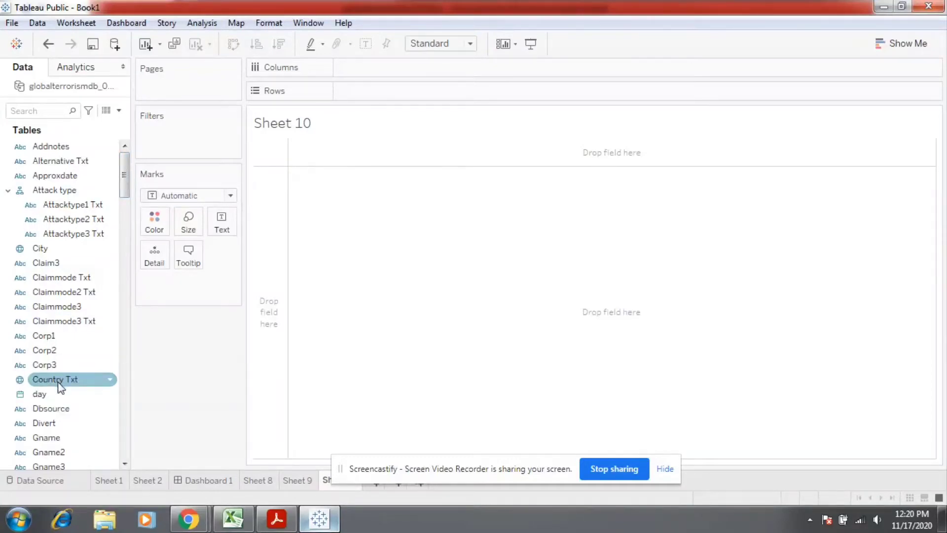
drag(58, 379, 151, 249)
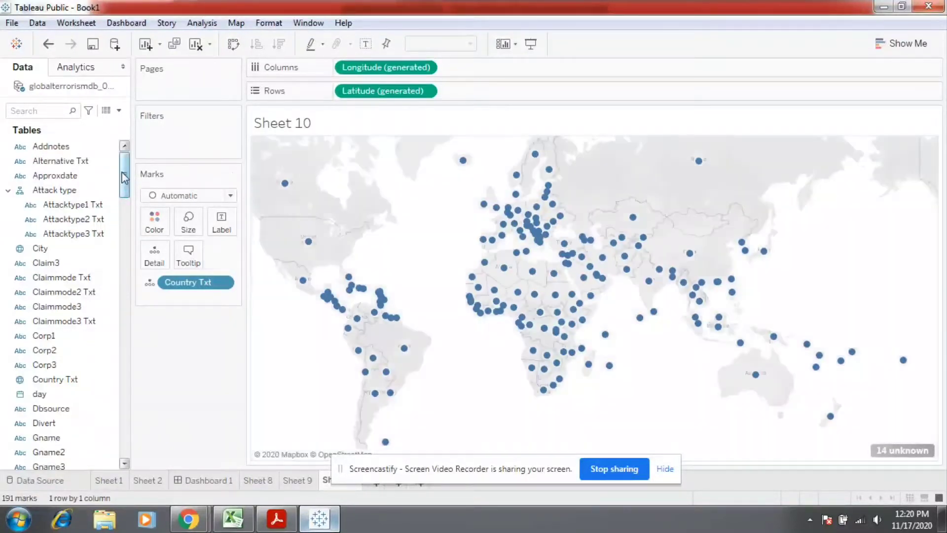
Step: Add the count of the globalterrorismdb_0718dist table to the map marks and colour the countries by that count
drag(124, 177, 124, 439)
drag(66, 410, 151, 252)
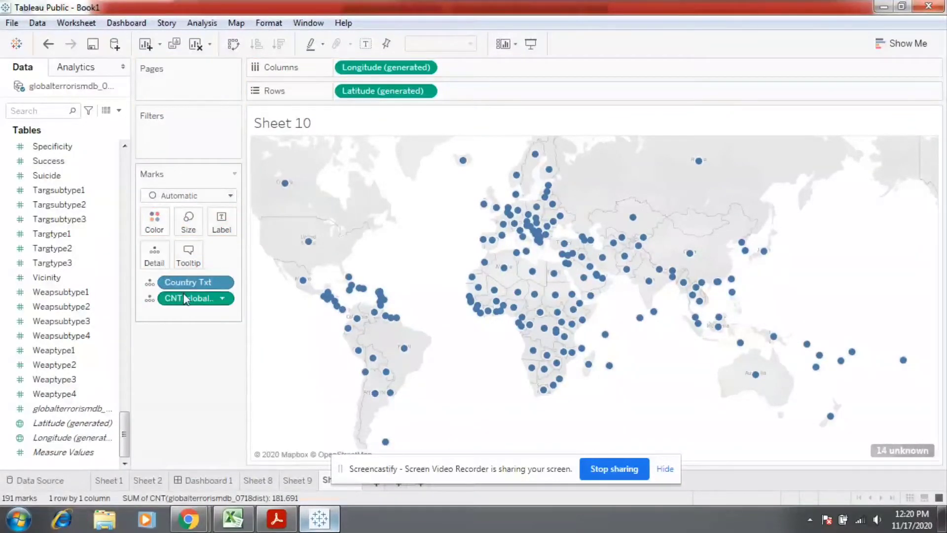
drag(185, 302, 154, 212)
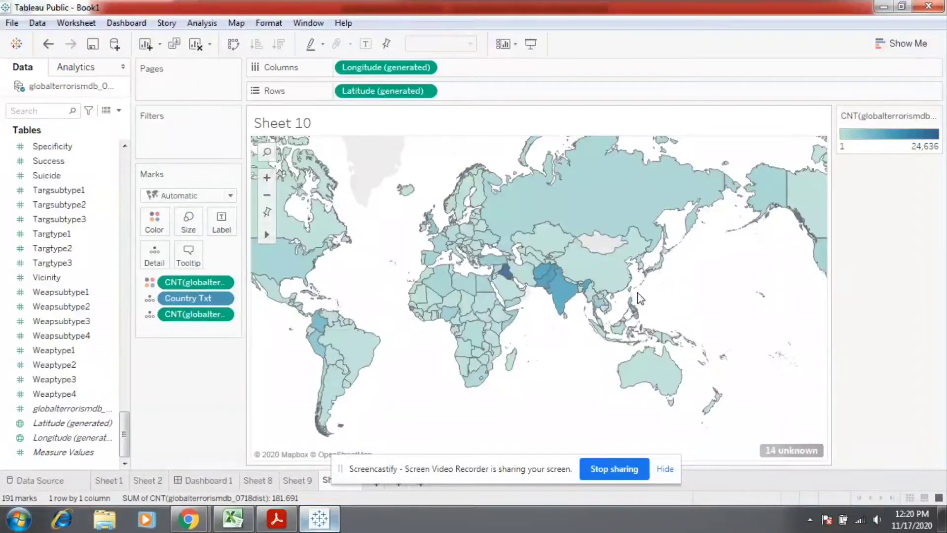
Step: Change the colour palette of the country count to Red
click(153, 221)
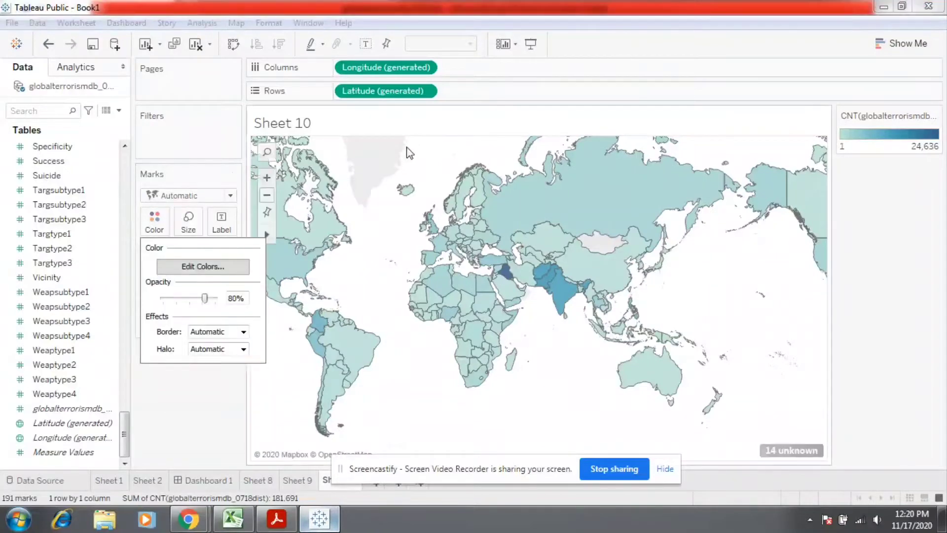
click(210, 267)
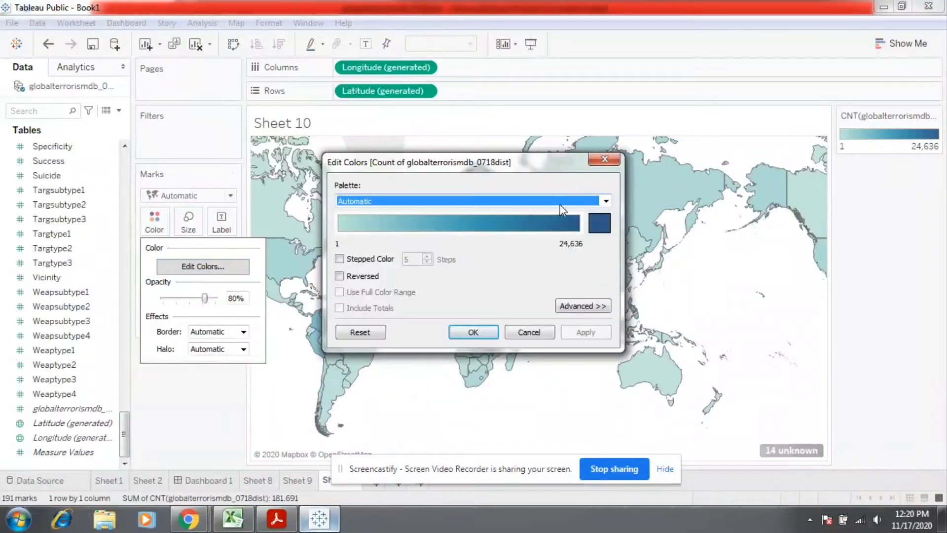
click(605, 201)
click(505, 254)
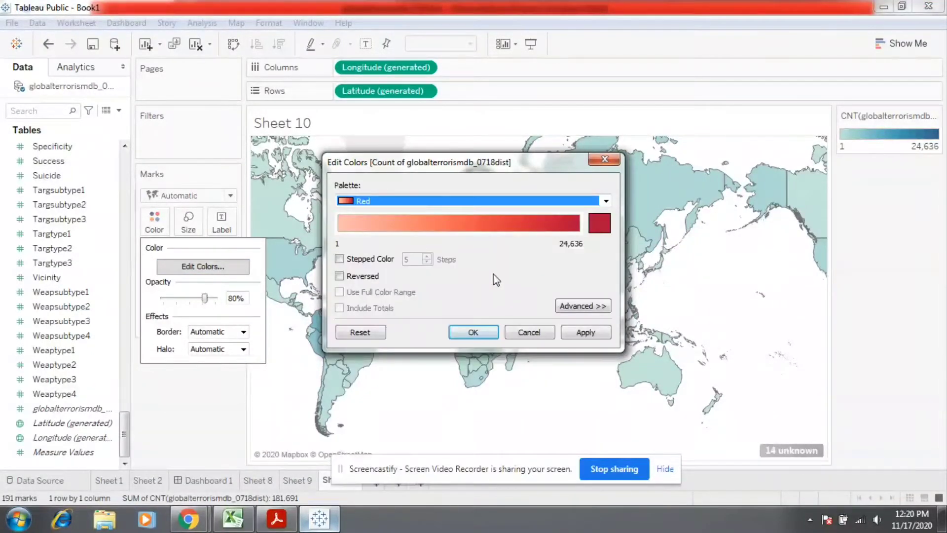
click(472, 332)
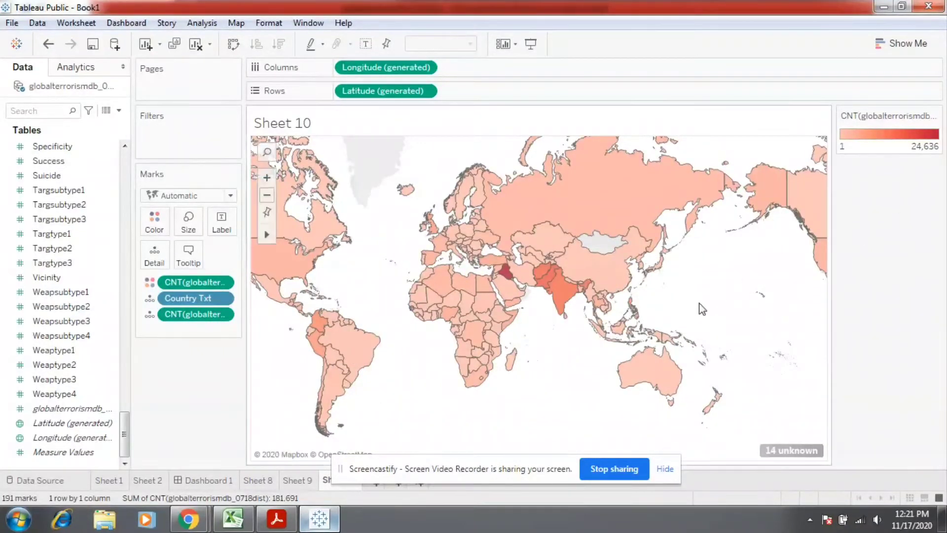
Step: Examine the record counts of the darker-shaded countries on the map, including Pakistan and India
mouse_move(506, 278)
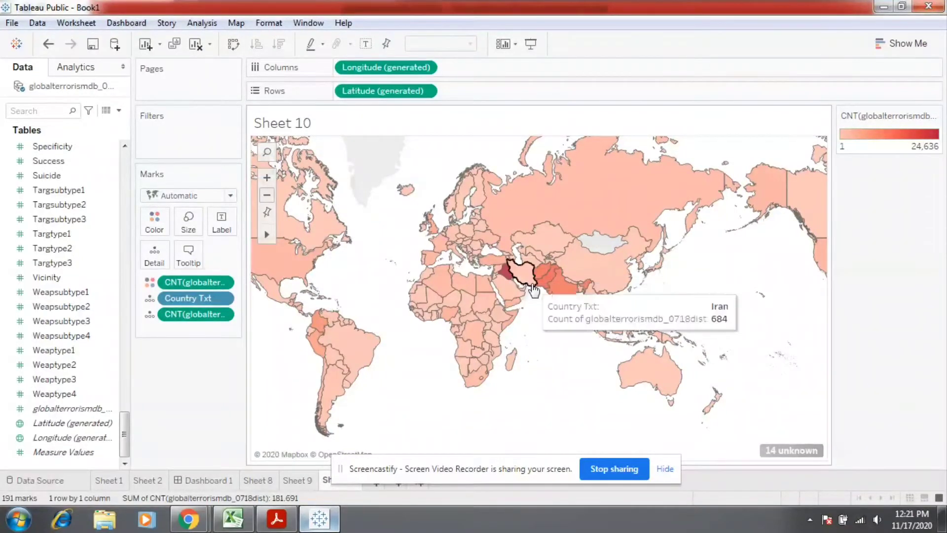
mouse_move(539, 278)
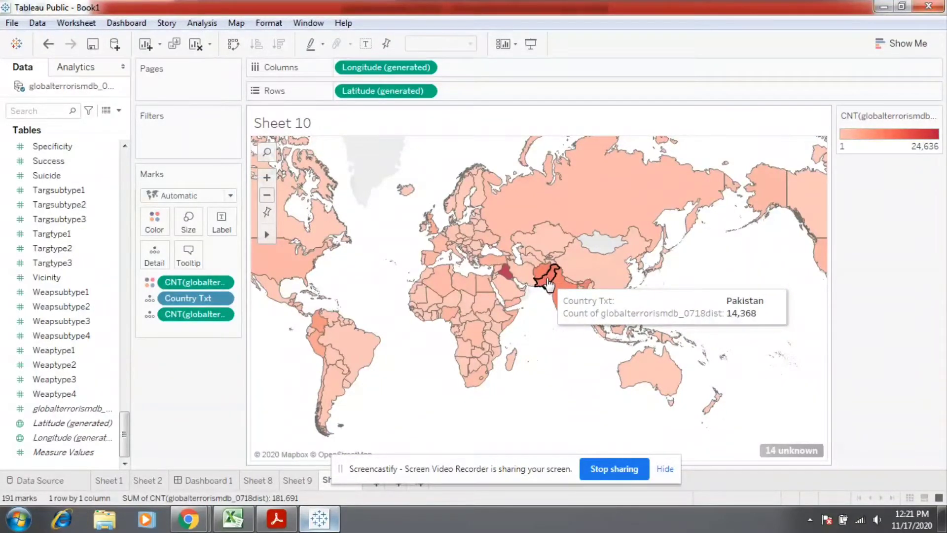
mouse_move(524, 295)
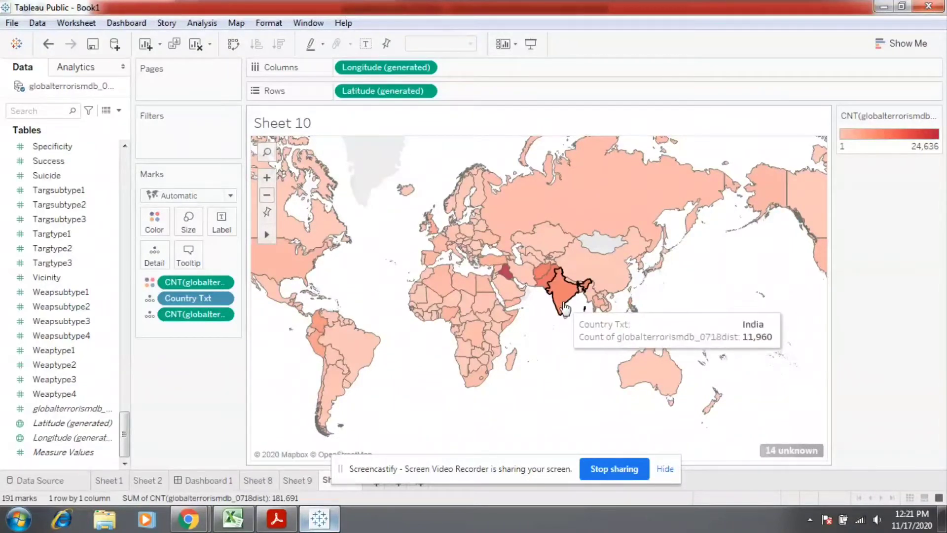
mouse_move(564, 312)
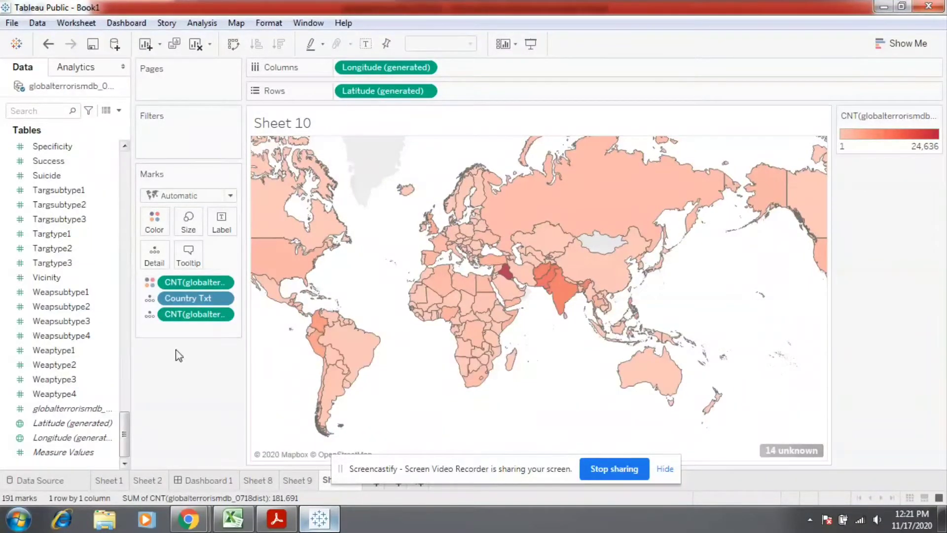
drag(129, 437, 125, 163)
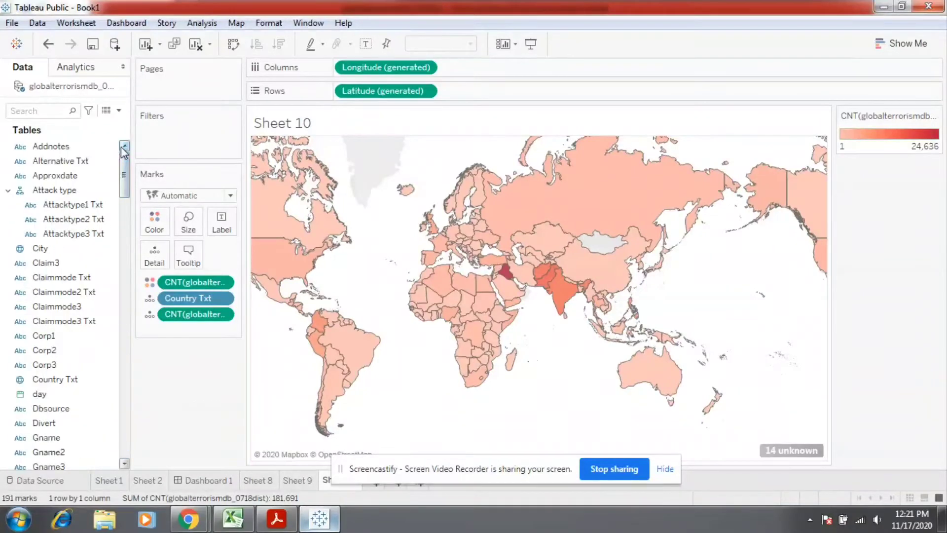
drag(60, 248, 153, 214)
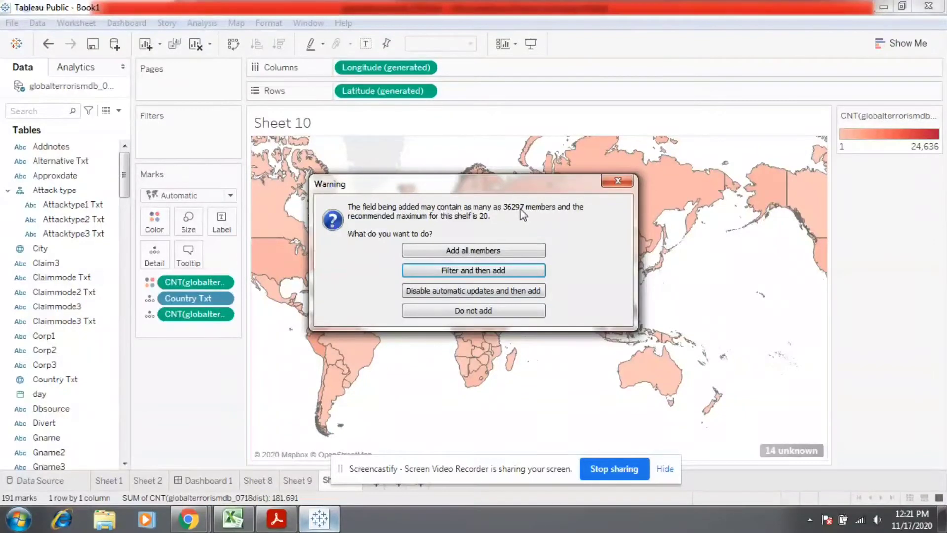
click(616, 180)
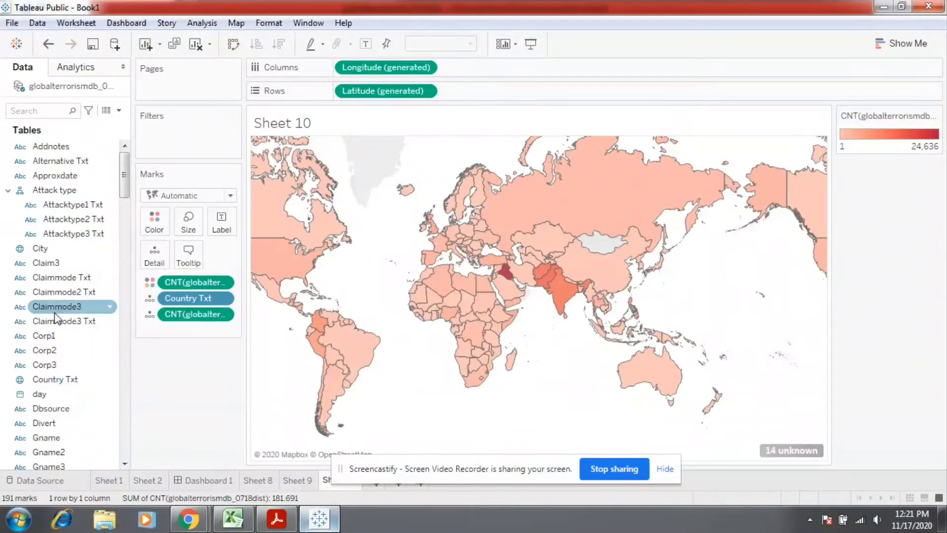
Step: Add a Country Txt filter to the map sheet that uses all values
drag(86, 378, 165, 132)
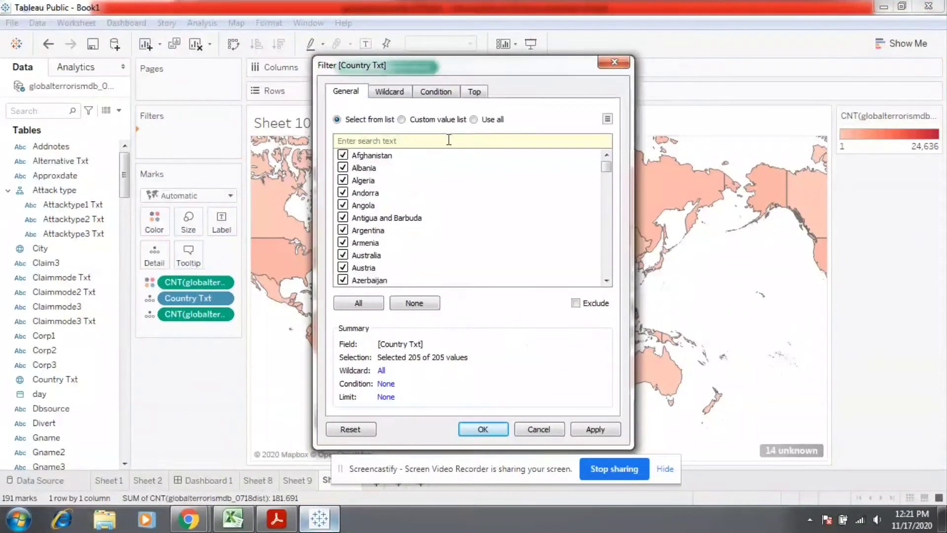
click(473, 119)
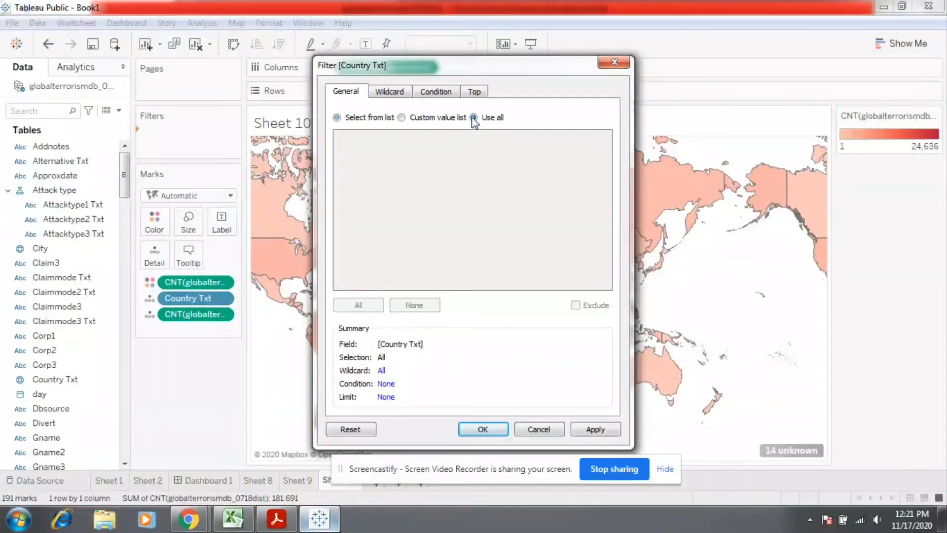
click(475, 430)
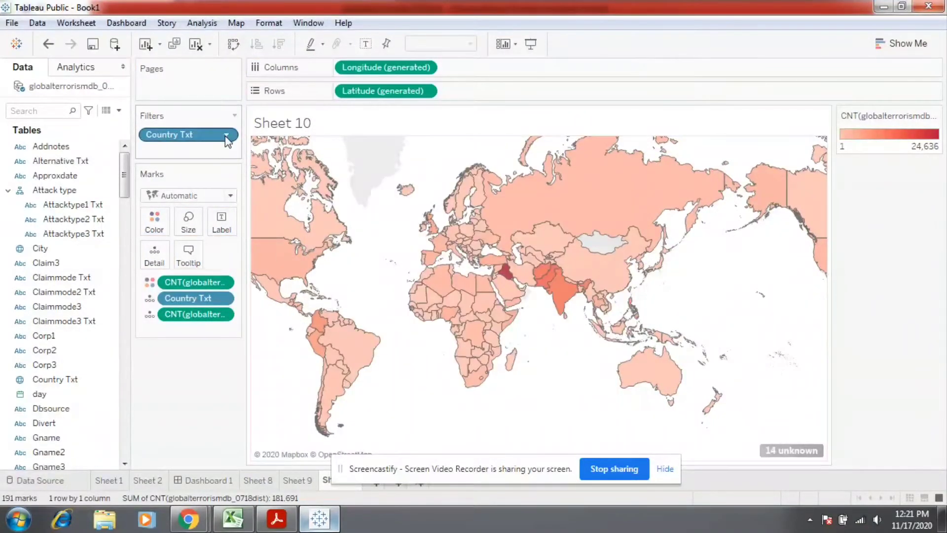
Step: Show the Country Txt filter beside the map and set it to a single value dropdown
click(227, 135)
click(209, 177)
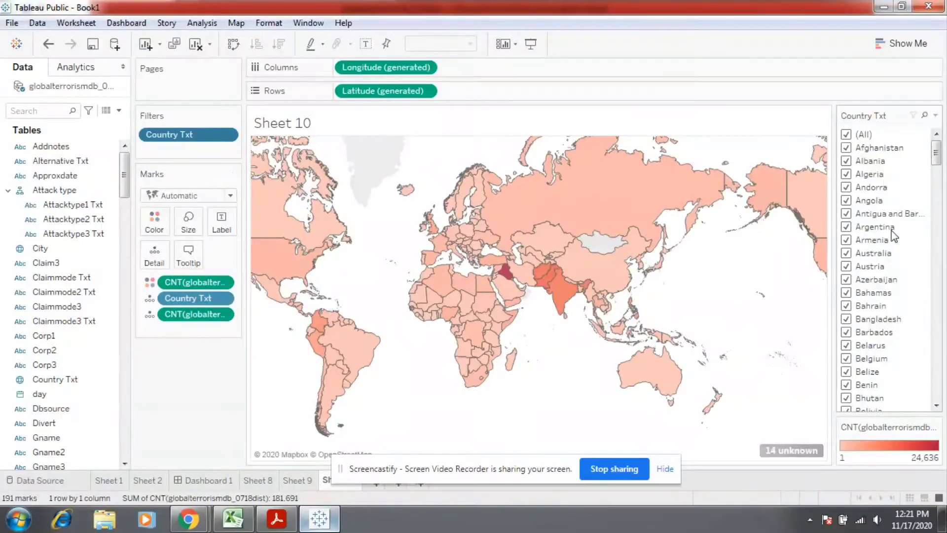
mouse_move(934, 154)
mouse_down()
mouse_move(935, 269)
mouse_move(935, 144)
mouse_up()
right_click(874, 161)
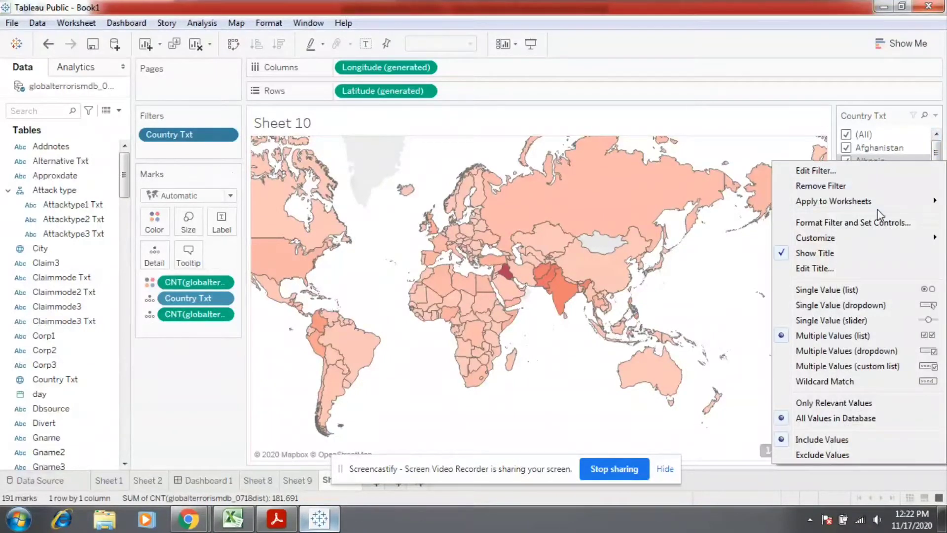
click(862, 306)
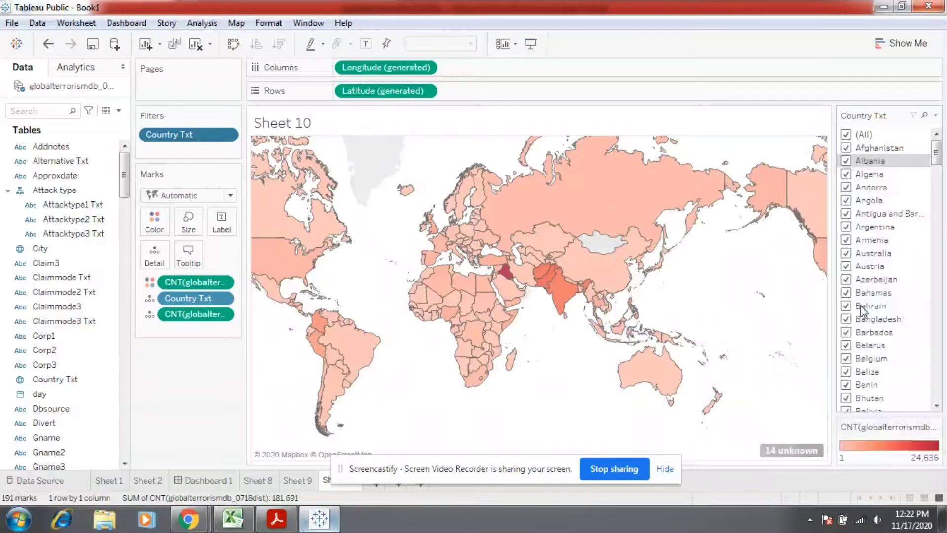
Step: Filter the map to show only India
click(934, 135)
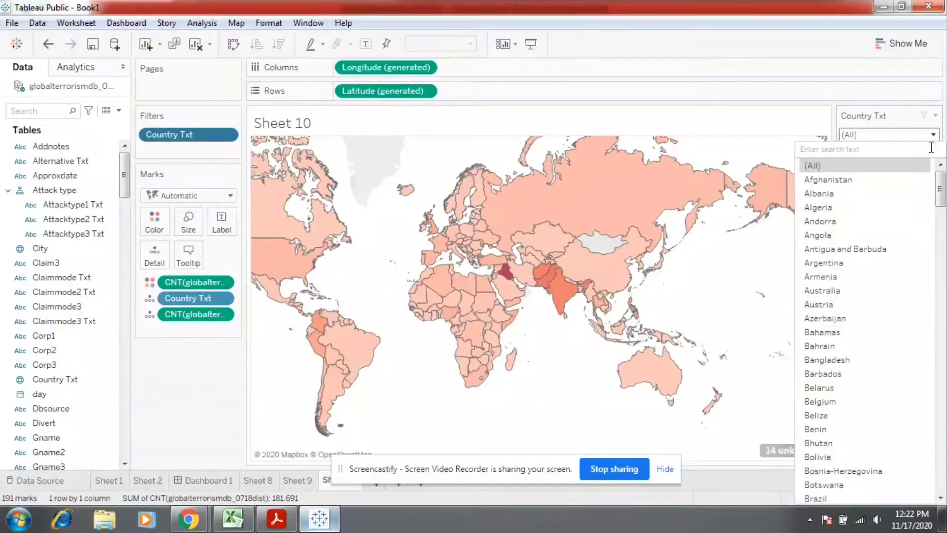
drag(940, 189, 943, 309)
click(818, 235)
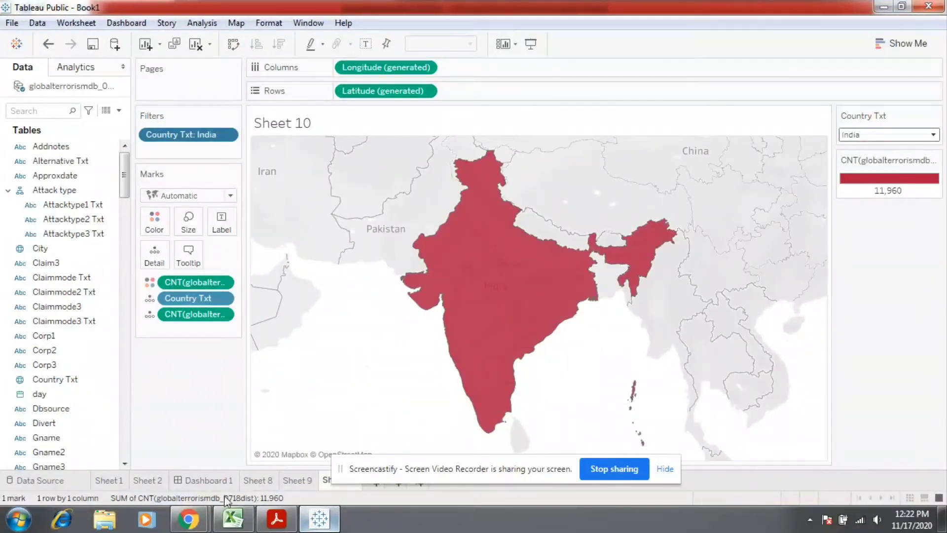
Step: Remove the count from the mark colour and colour the marks by City instead, adding all members
drag(202, 281, 231, 329)
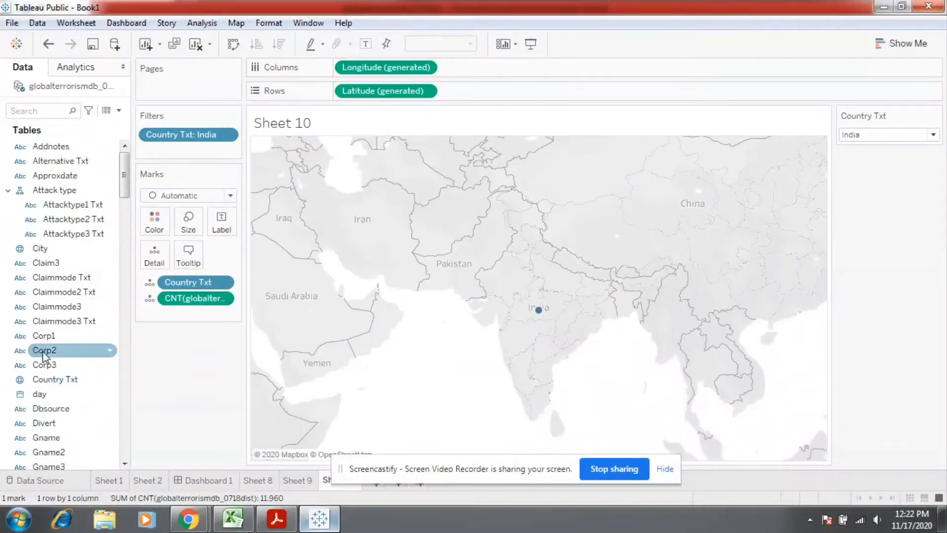
drag(59, 248, 154, 220)
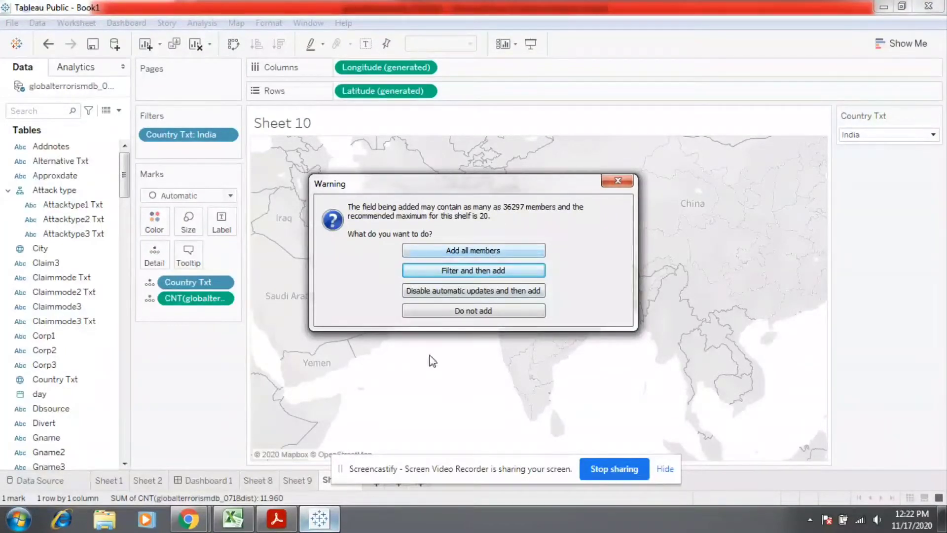
click(449, 252)
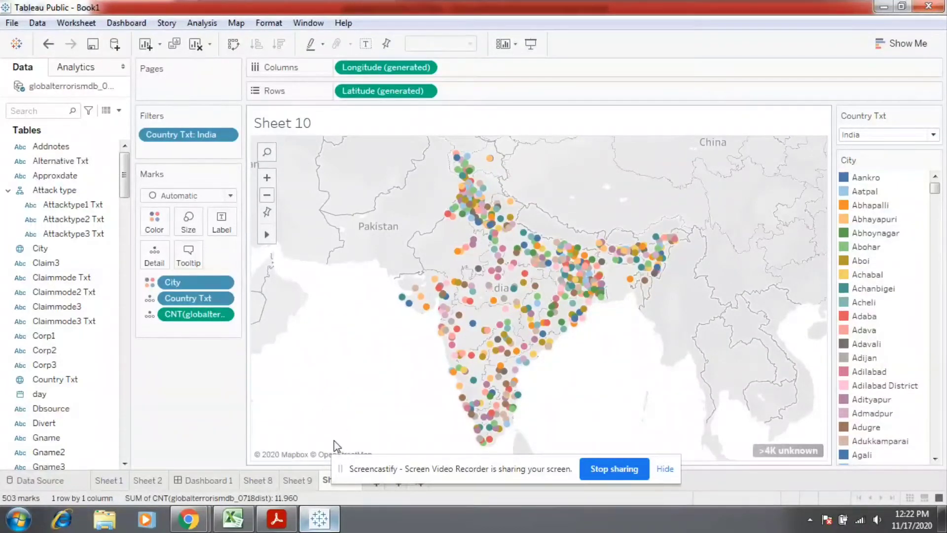
Step: Create a new worksheet and place the year field on its columns
drag(549, 470, 593, 529)
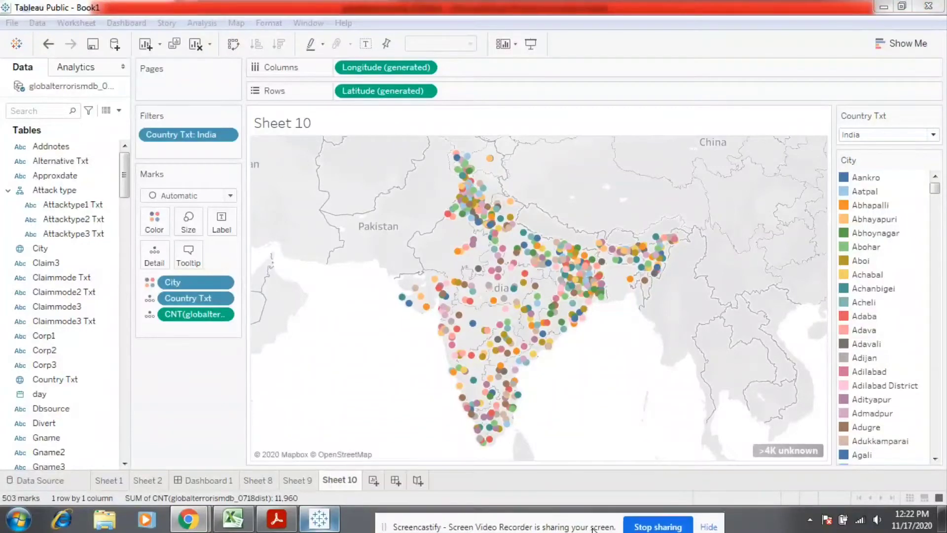
click(373, 481)
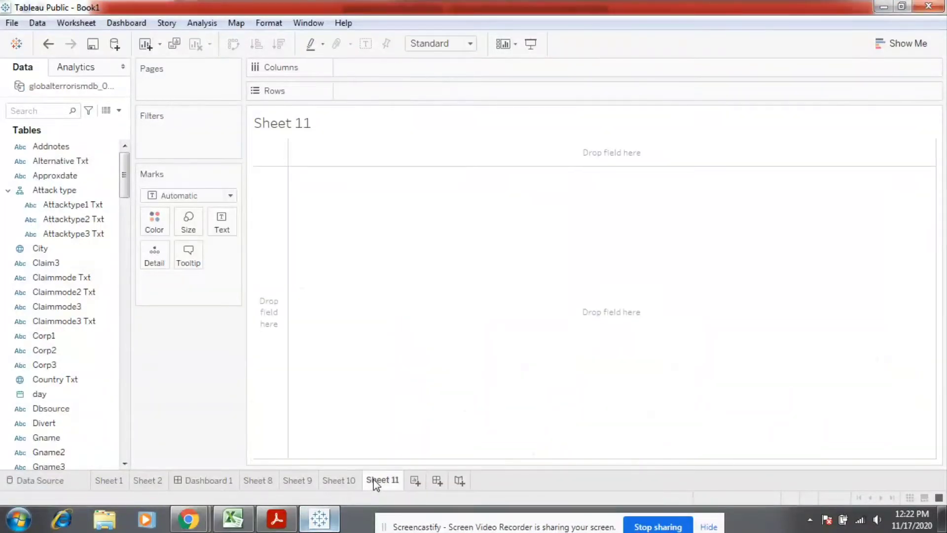
click(87, 176)
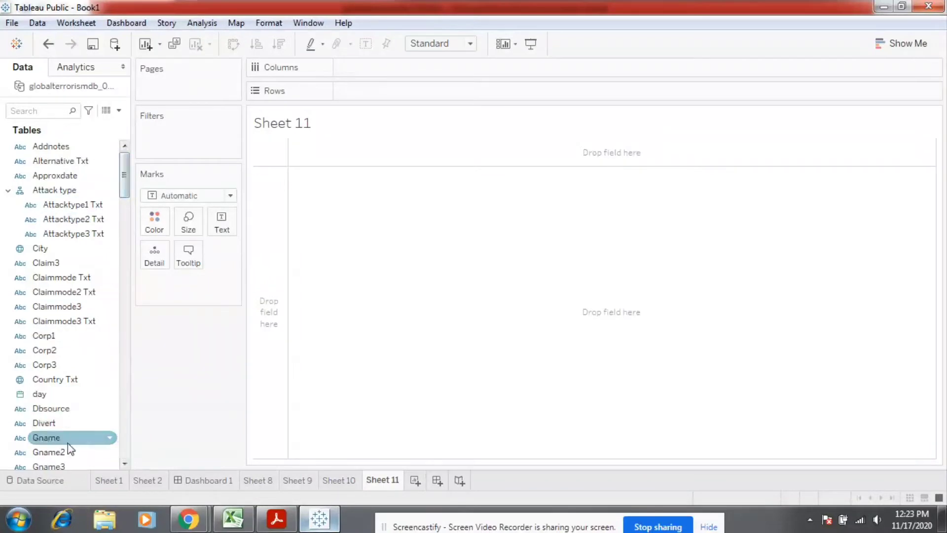
scroll(122, 212, down, 5)
drag(124, 217, 118, 301)
drag(42, 277, 390, 71)
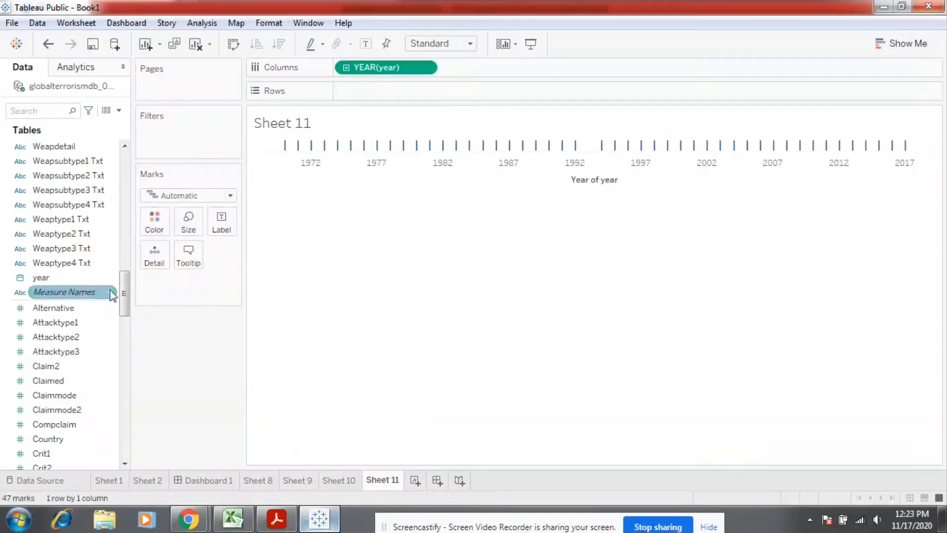
Step: Place the count of the globalterrorismdb_0718dist table on the rows to chart the number of records per year
drag(124, 291, 117, 432)
scroll(117, 432, down, 1)
drag(74, 409, 389, 90)
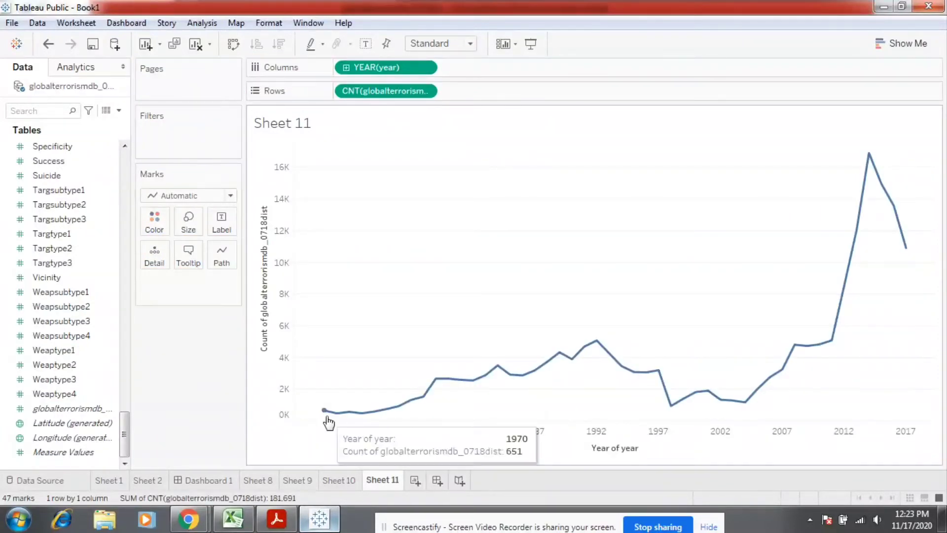
Step: Examine the yearly record count at the peak of the line chart
mouse_move(870, 157)
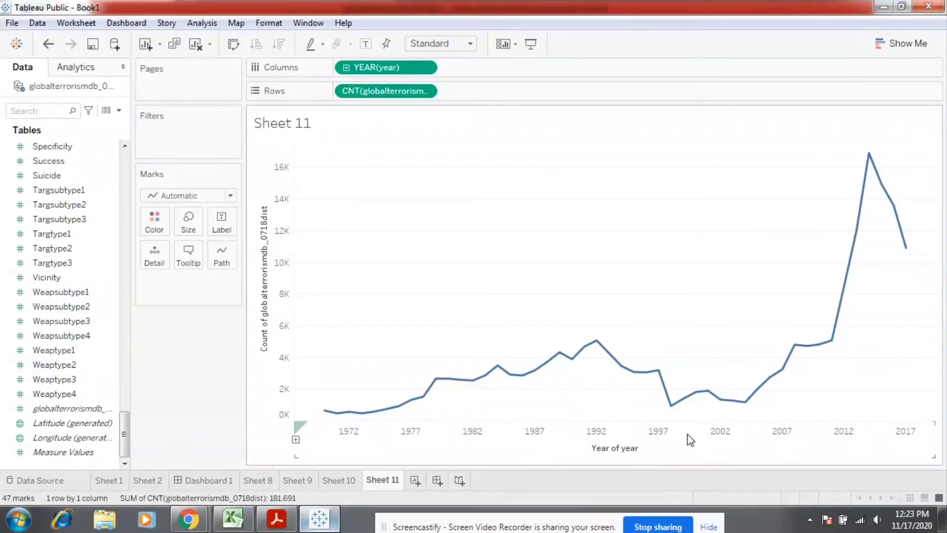
click(870, 156)
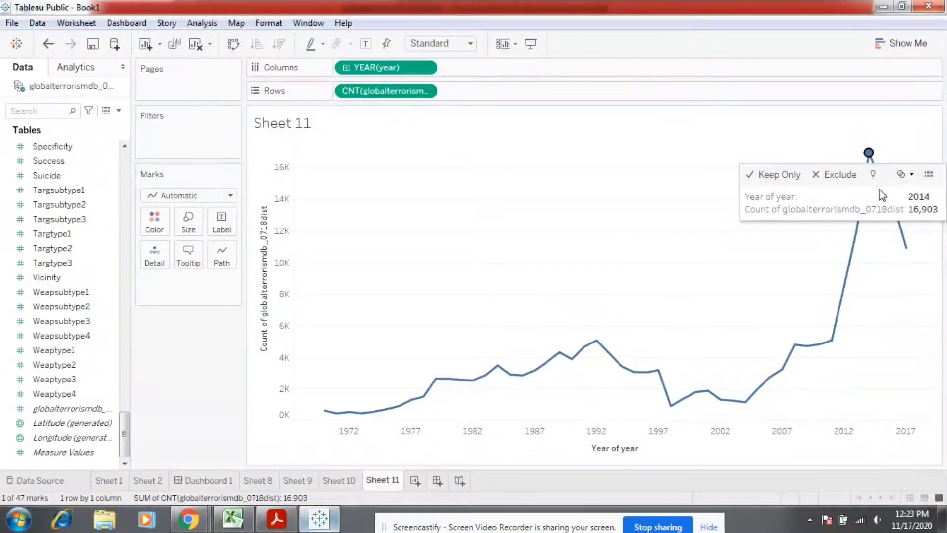
click(869, 156)
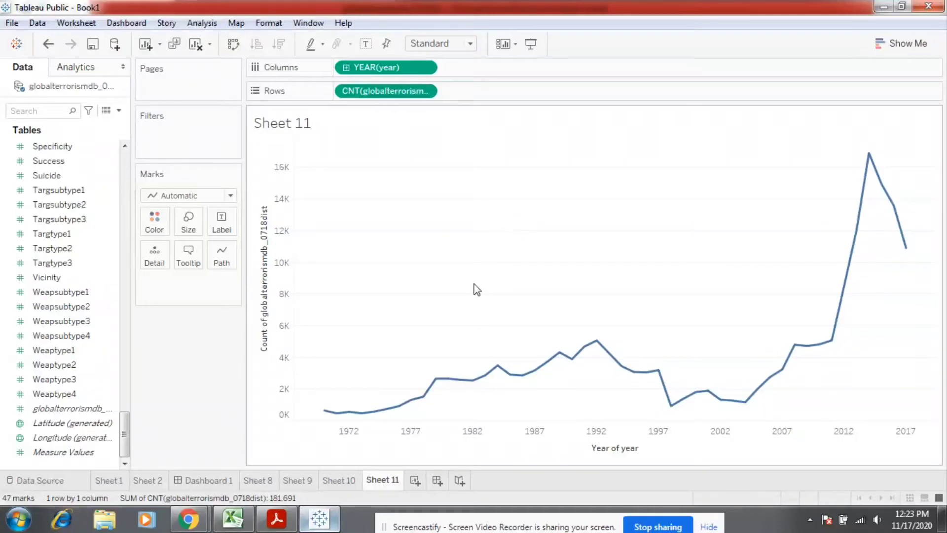
drag(126, 427, 121, 173)
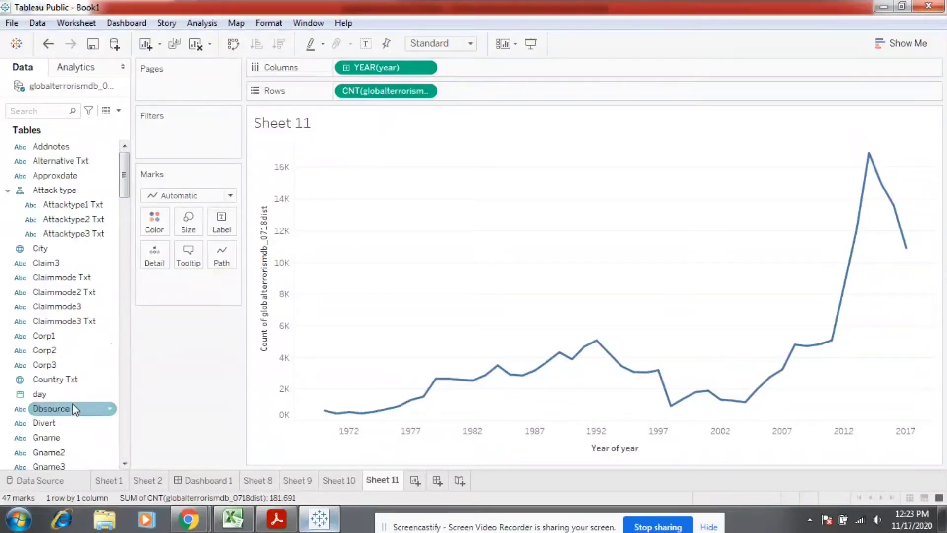
Step: Filter the yearly line chart by Country Txt using all values, and show the filter control beside the chart
drag(74, 409, 94, 457)
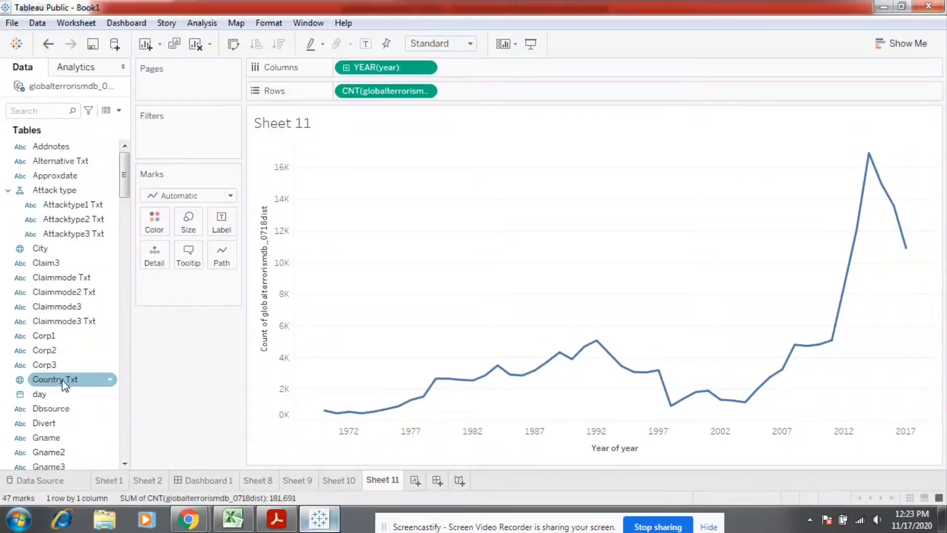
drag(64, 384, 180, 137)
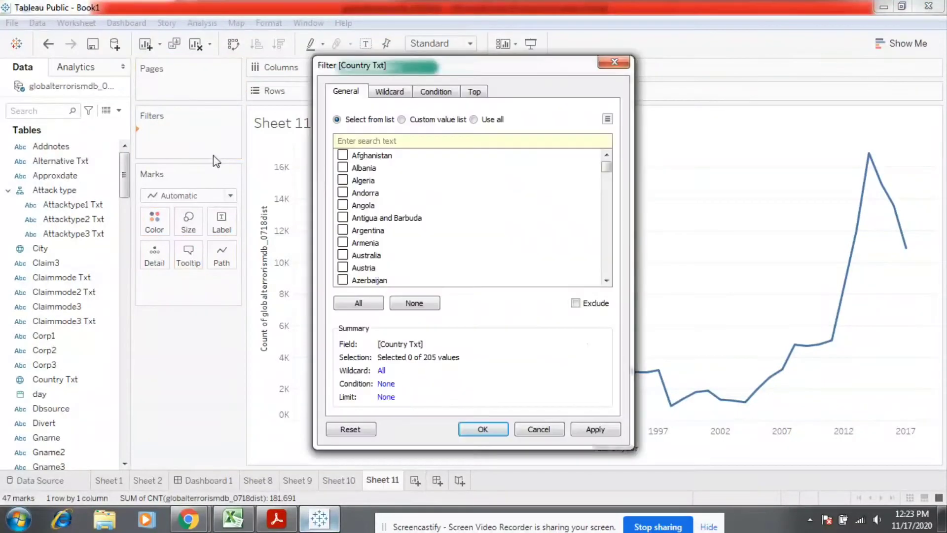
click(473, 119)
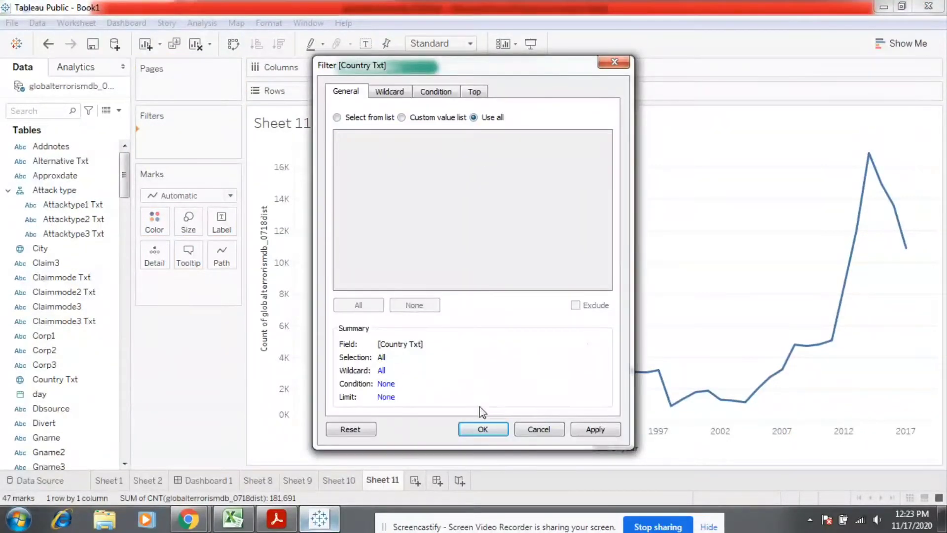
click(482, 429)
click(226, 134)
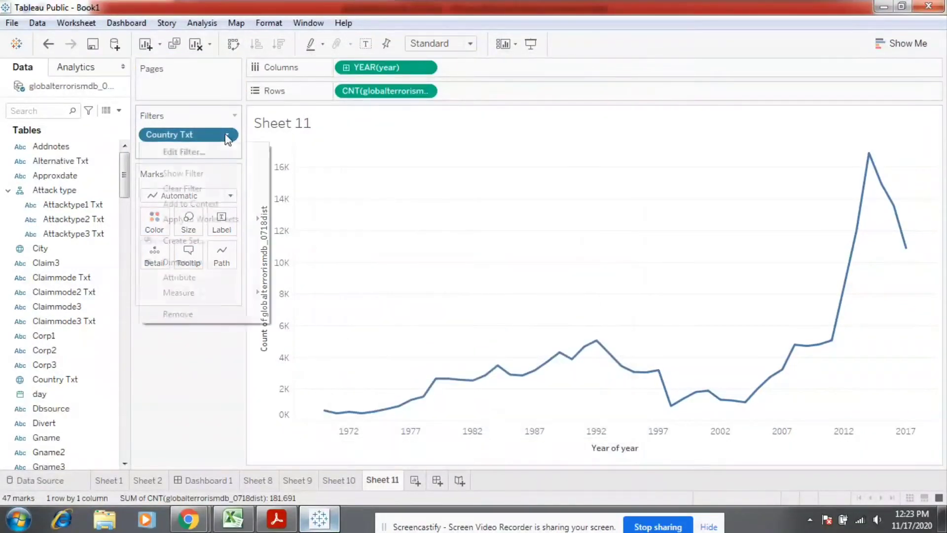
click(183, 173)
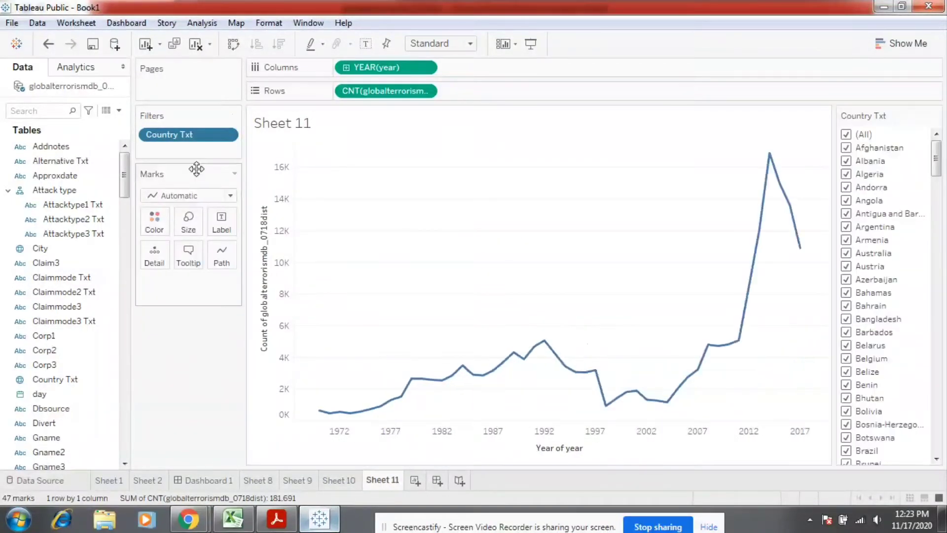
Step: Change the Country Txt filter to a single-value dropdown and select India
right_click(891, 188)
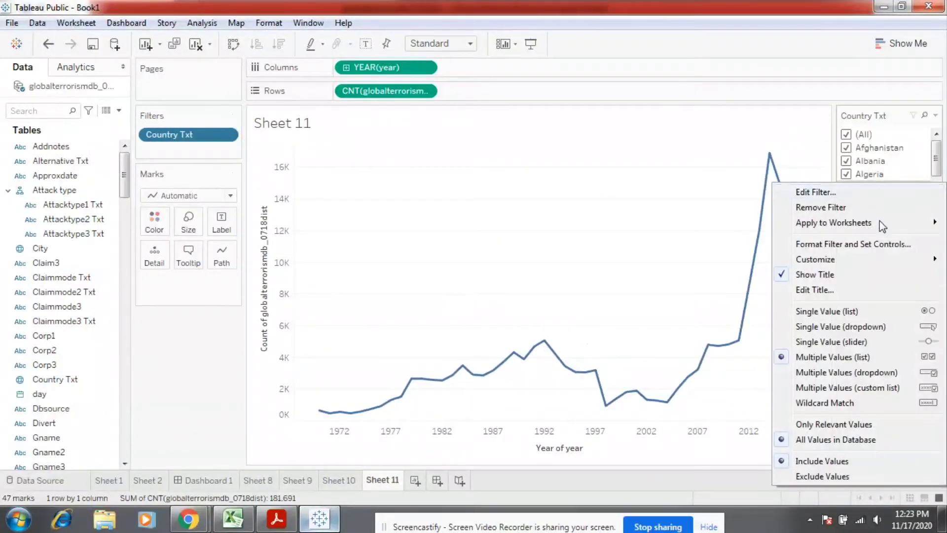
click(883, 327)
click(934, 135)
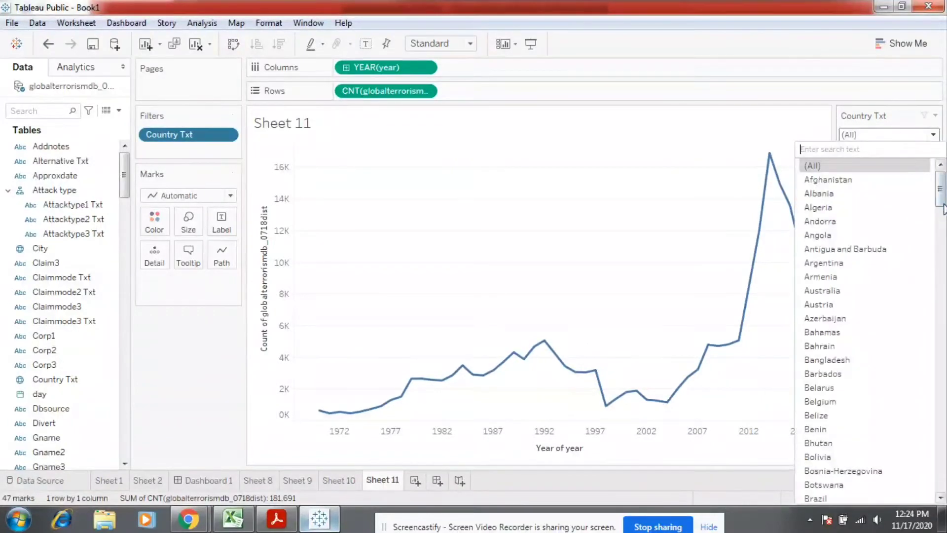
drag(943, 207, 940, 310)
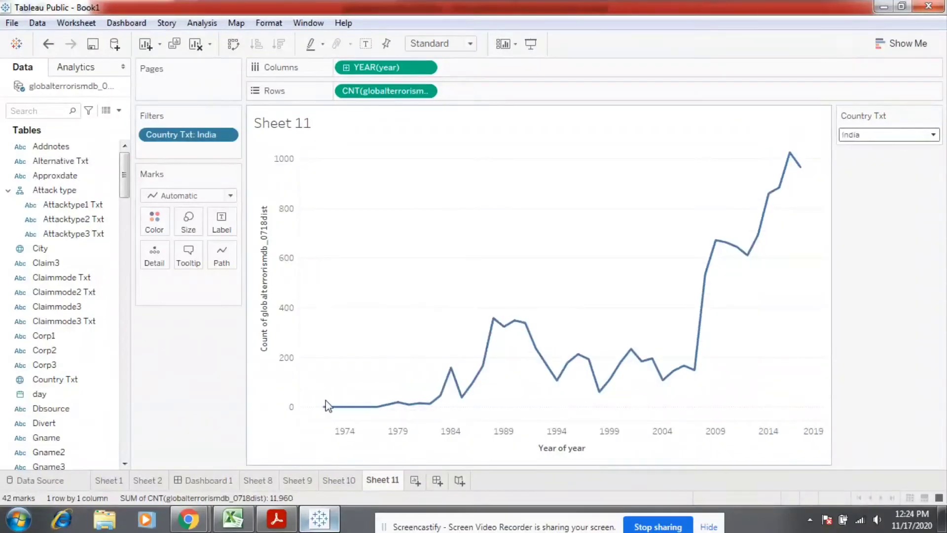
Step: Examine the yearly record counts for India along the line chart
mouse_move(458, 386)
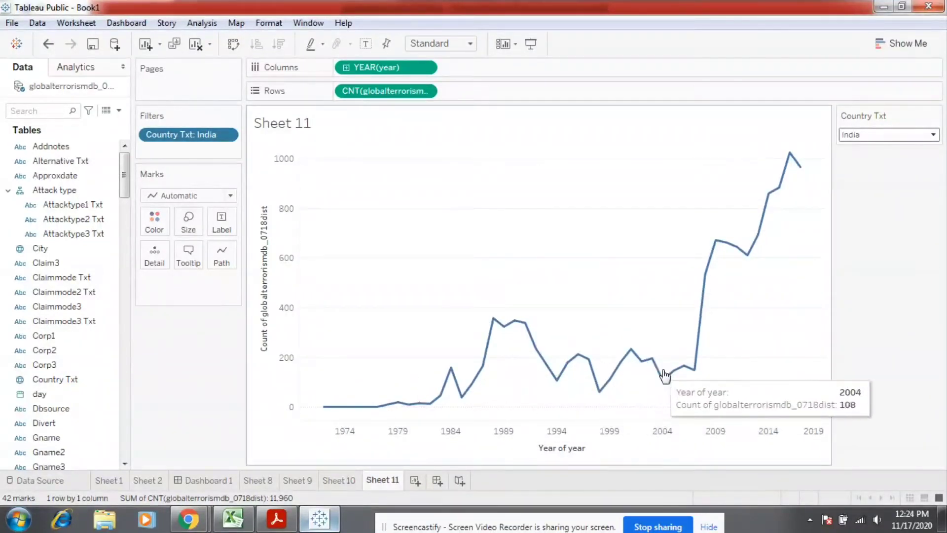
mouse_move(697, 365)
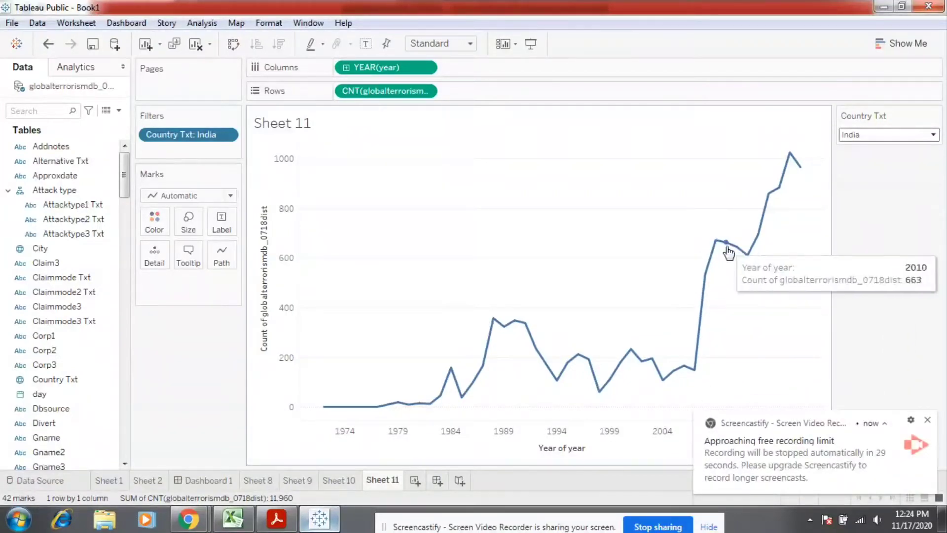
mouse_move(758, 233)
mouse_move(788, 156)
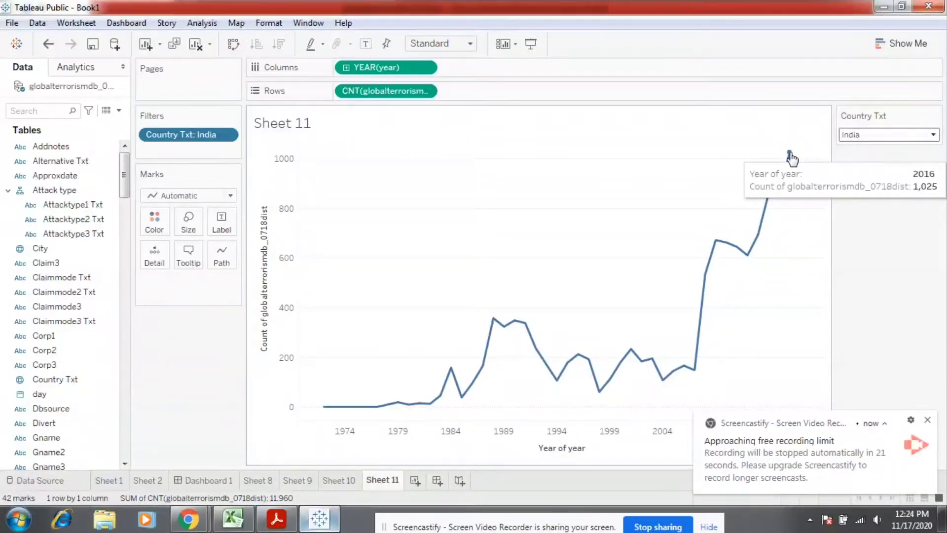
Step: On a new worksheet, chart the sums of Attacktype1, Attacktype2 and Attacktype3 as rows with the Attack type hierarchy on the columns
click(416, 483)
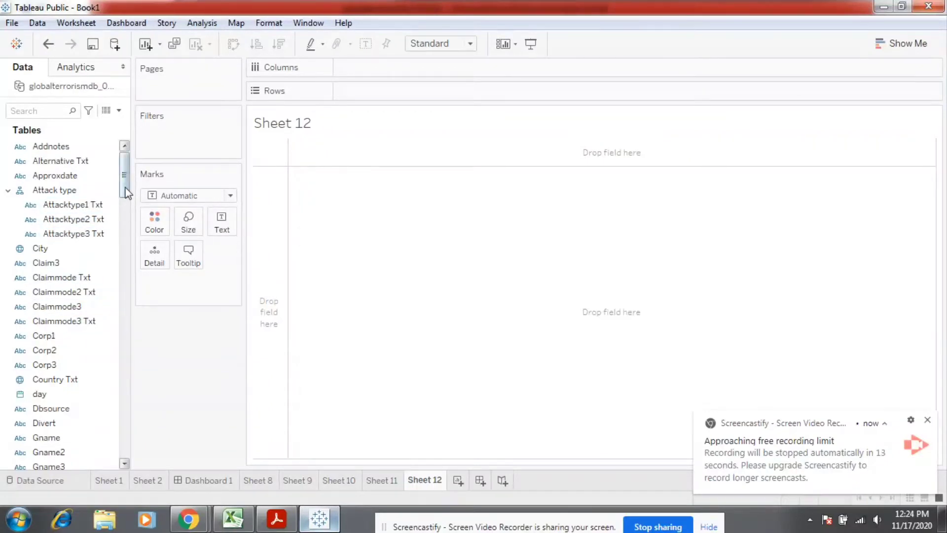
drag(74, 190, 384, 64)
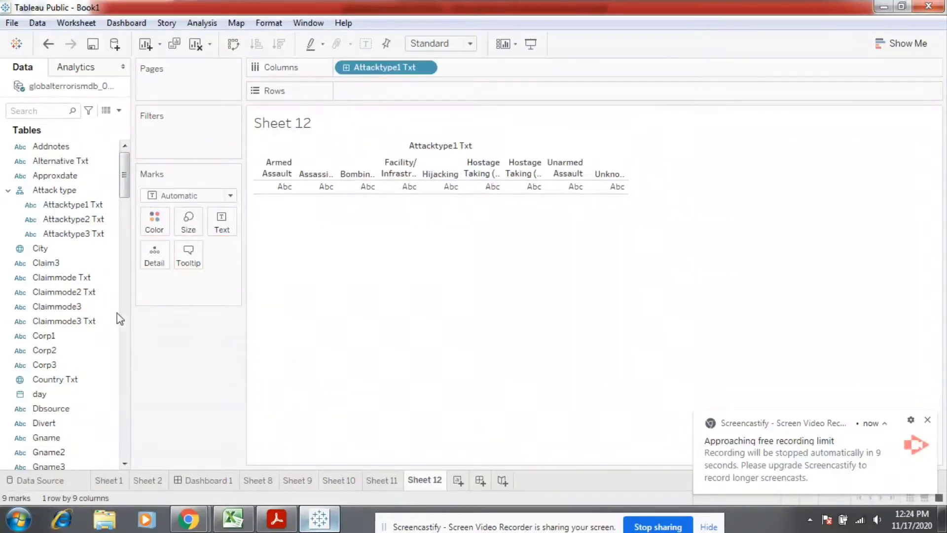
drag(127, 176, 126, 313)
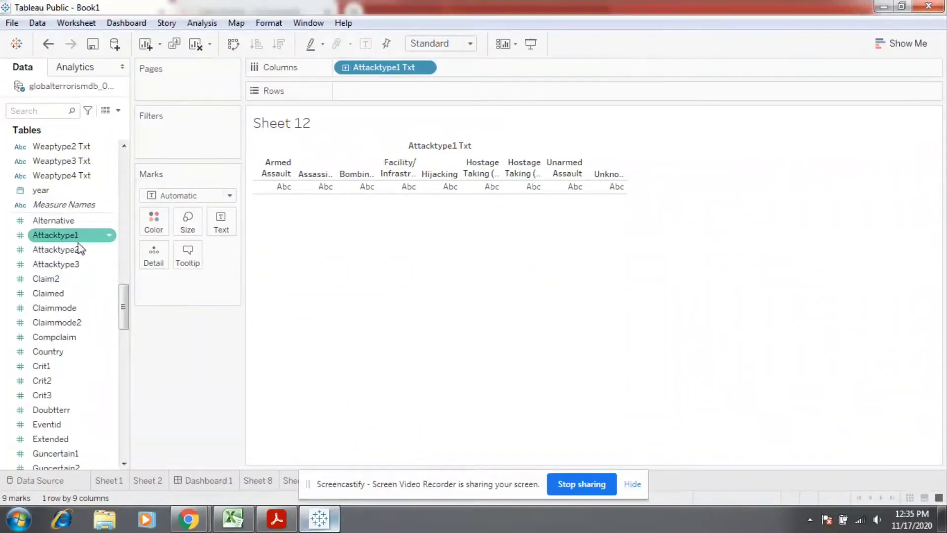
drag(72, 242, 386, 96)
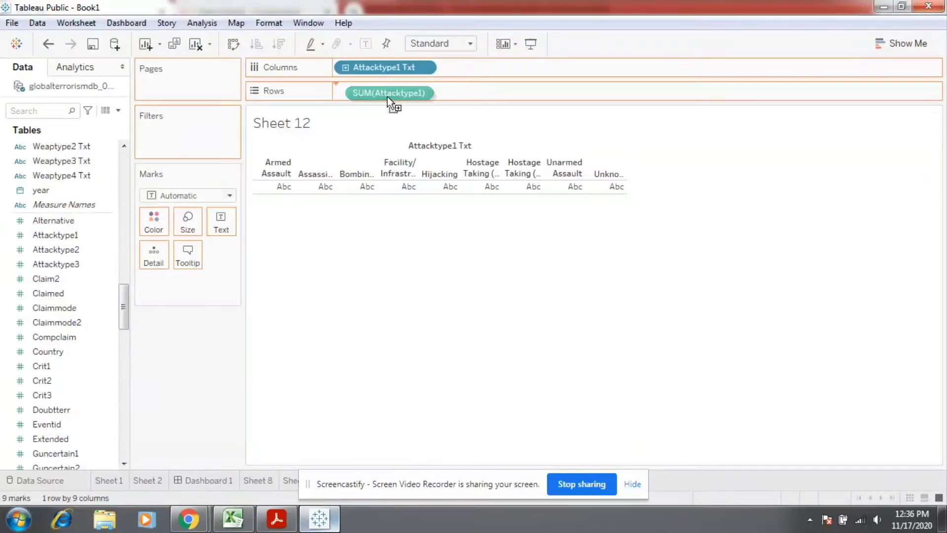
drag(61, 245, 466, 87)
drag(91, 262, 600, 86)
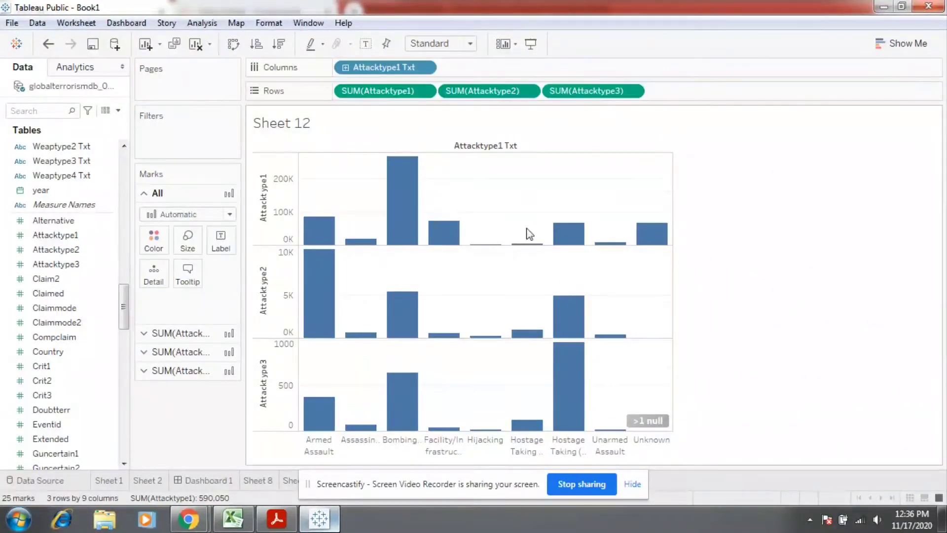
Step: Fit the attack type bar charts to the width of the view and show mark labels on all bars
click(470, 43)
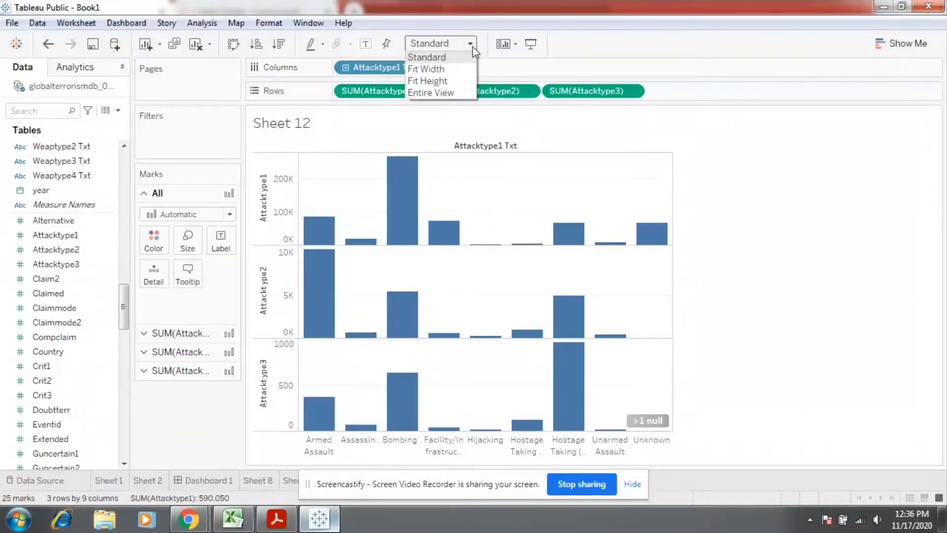
click(426, 69)
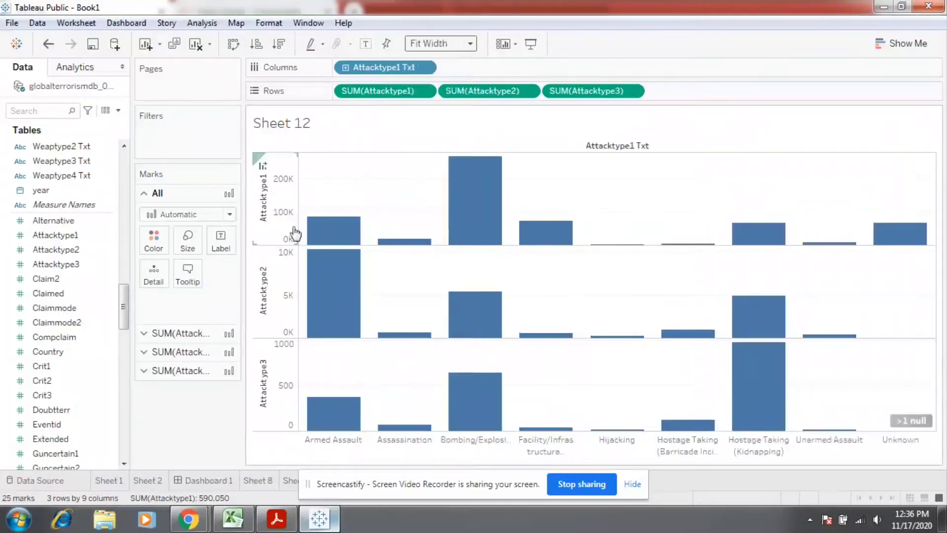
click(220, 241)
click(251, 272)
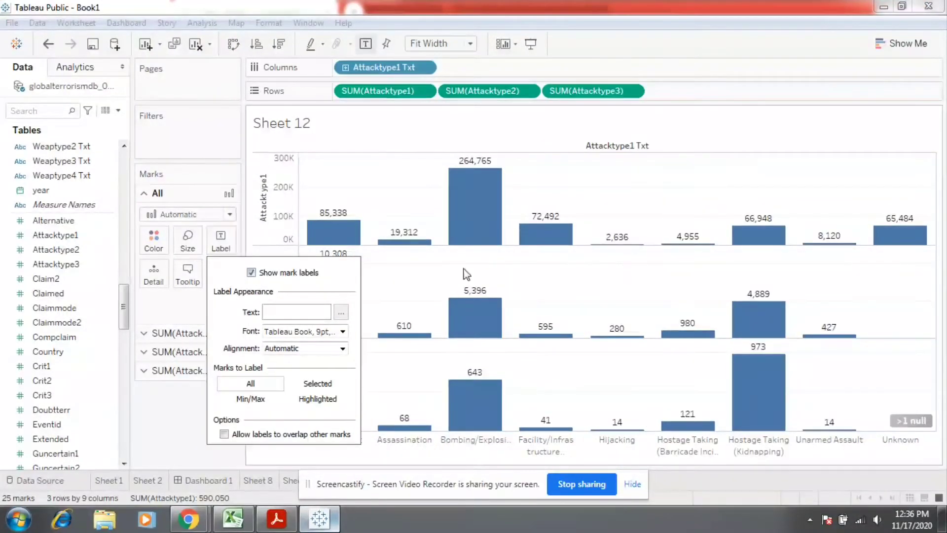
click(709, 183)
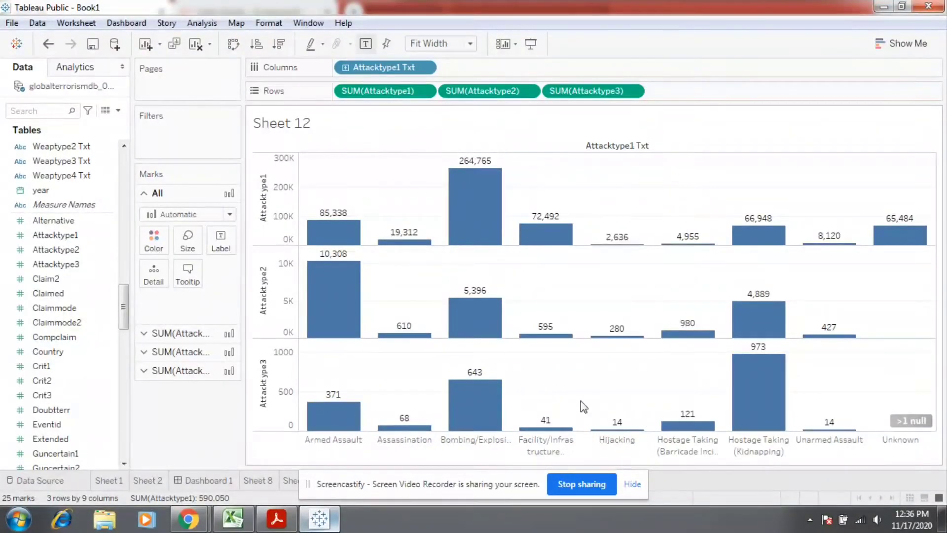
Step: Create a new worksheet and place Targtype1 Txt on its rows
drag(499, 493, 798, 494)
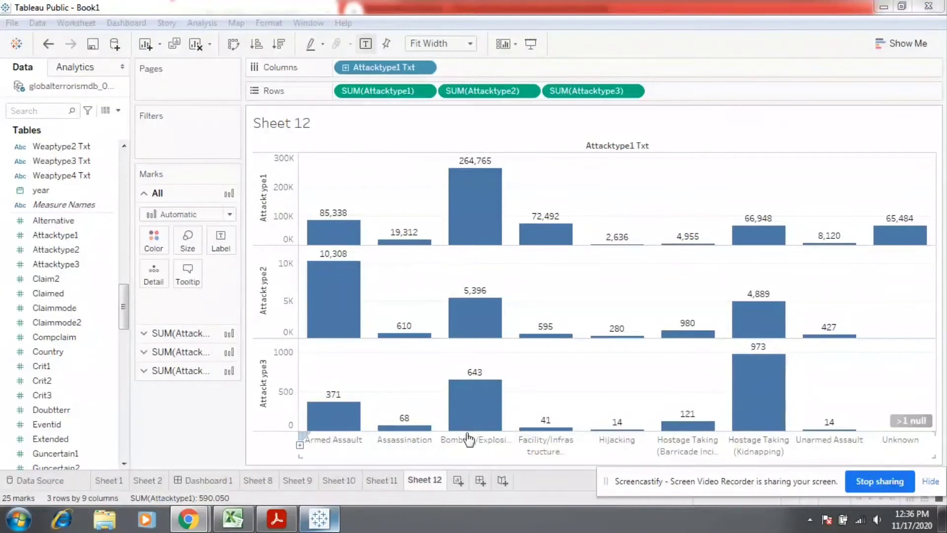
click(458, 482)
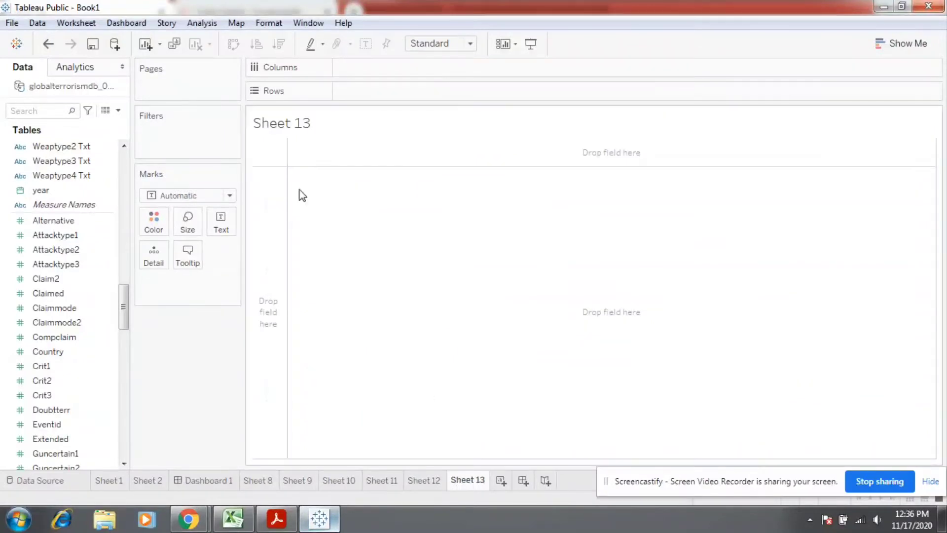
drag(123, 307, 123, 281)
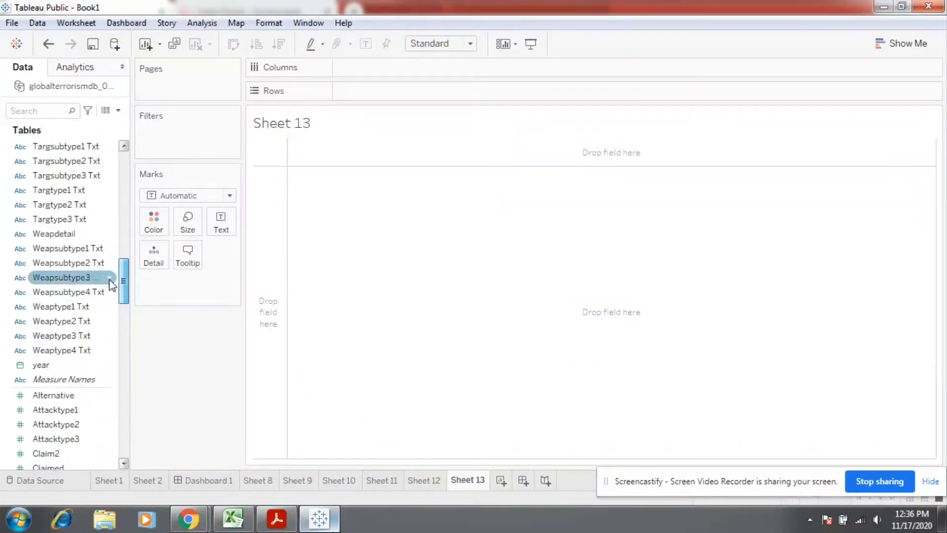
drag(74, 190, 378, 95)
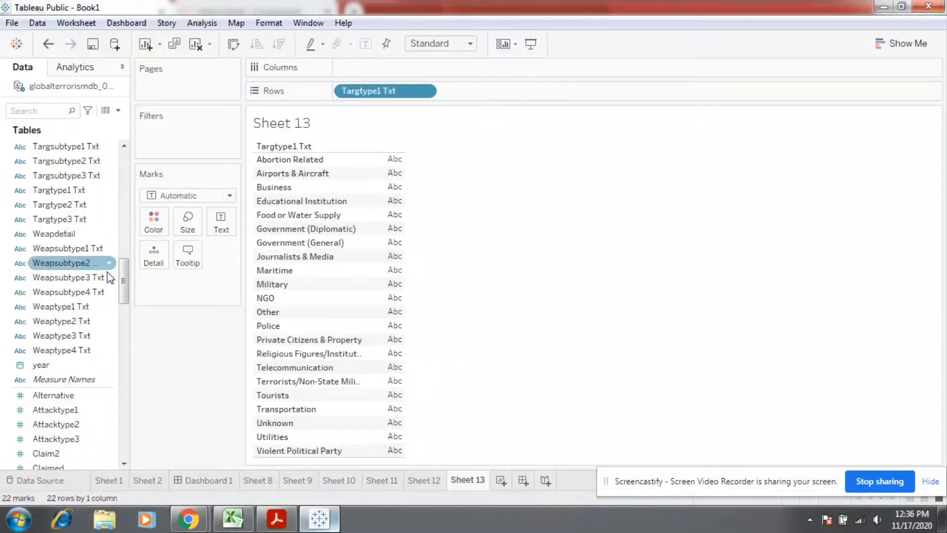
Step: Place the sums of Targtype1, Targtype2 and Targtype3 on the columns to chart them per target type
drag(128, 293, 124, 416)
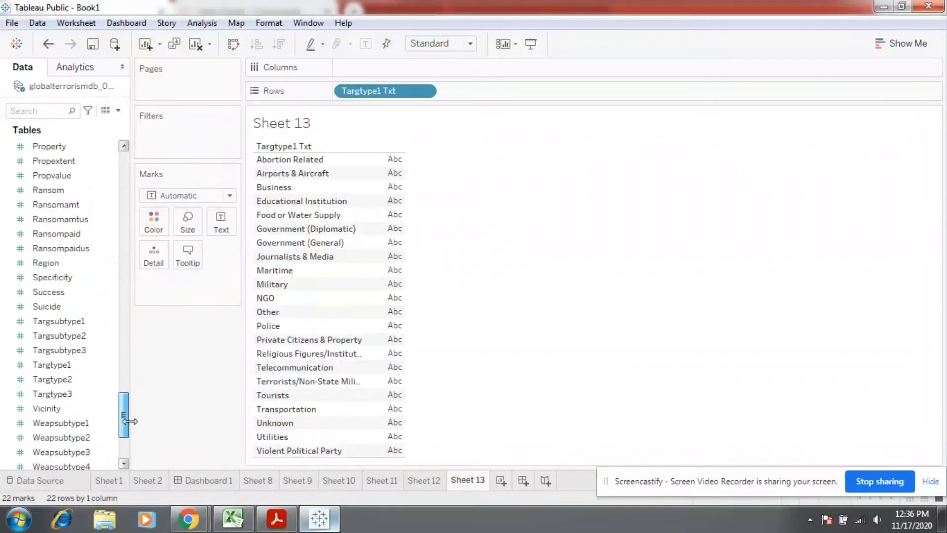
click(63, 323)
drag(63, 325, 167, 353)
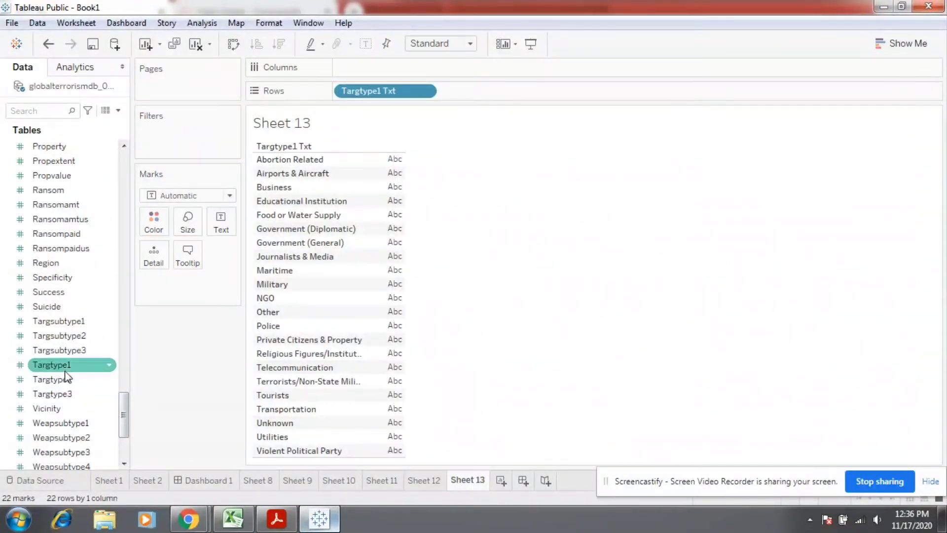
drag(52, 364, 518, 67)
drag(366, 282, 366, 282)
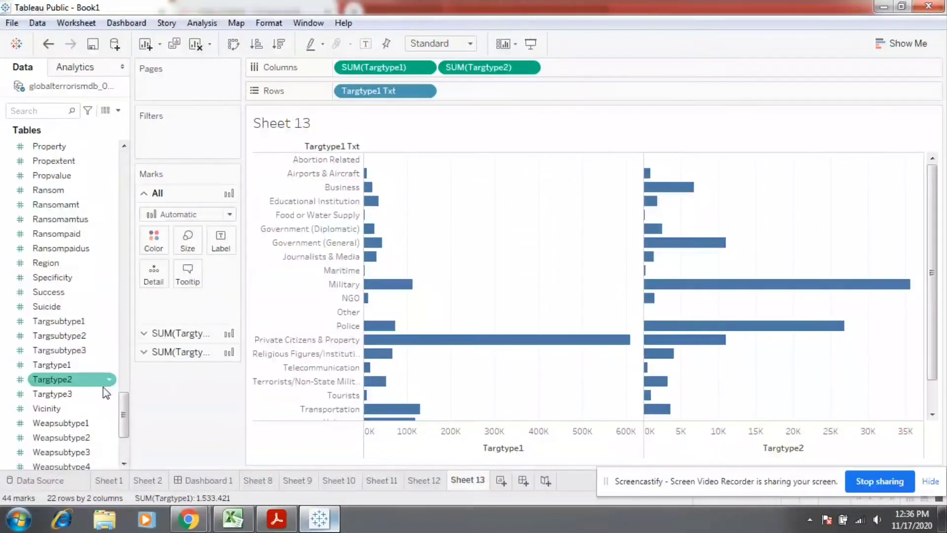
drag(51, 379, 659, 74)
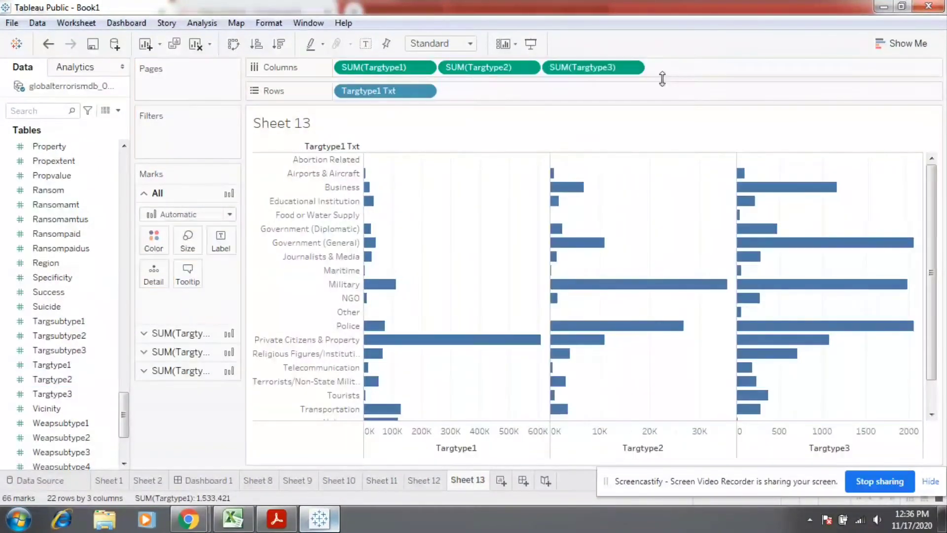
Step: Show mark labels on all bars of the target type charts
click(220, 249)
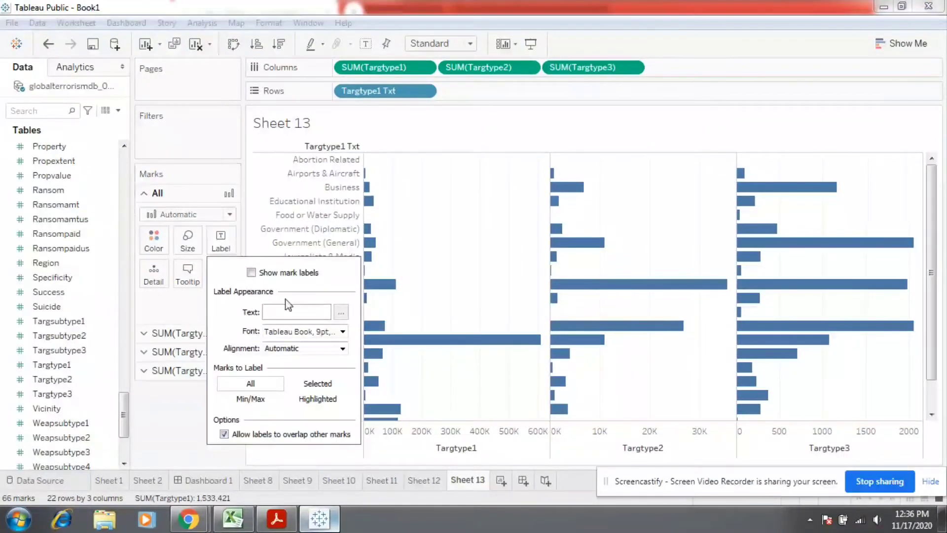
click(251, 273)
click(492, 143)
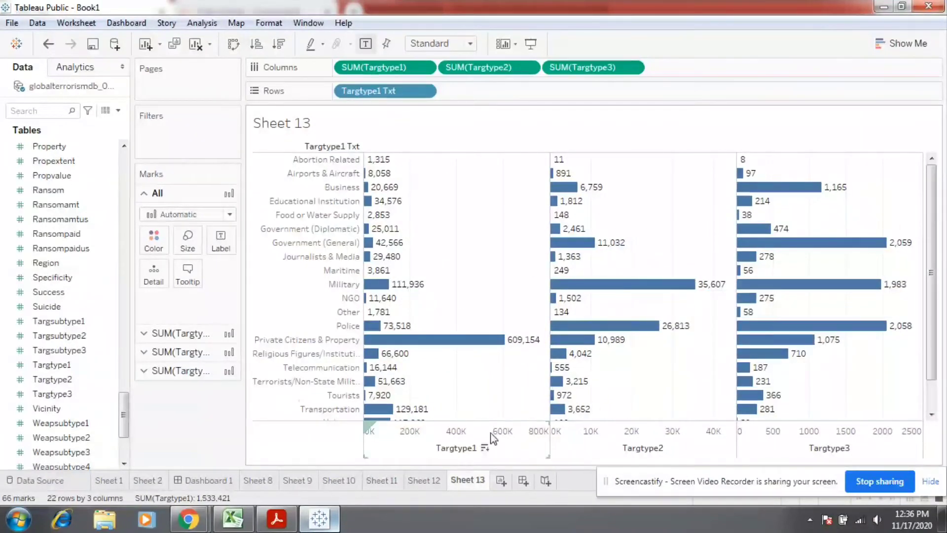
click(499, 480)
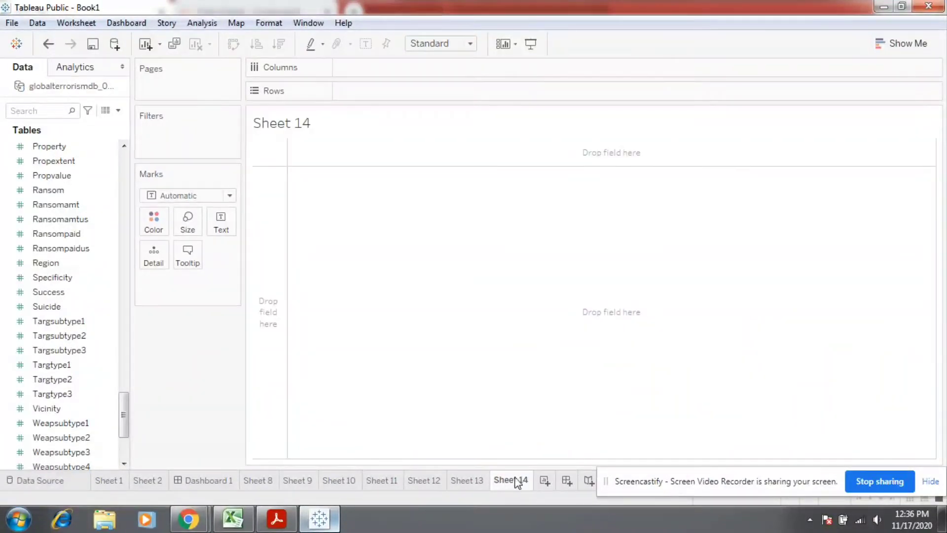
right_click(516, 482)
click(543, 336)
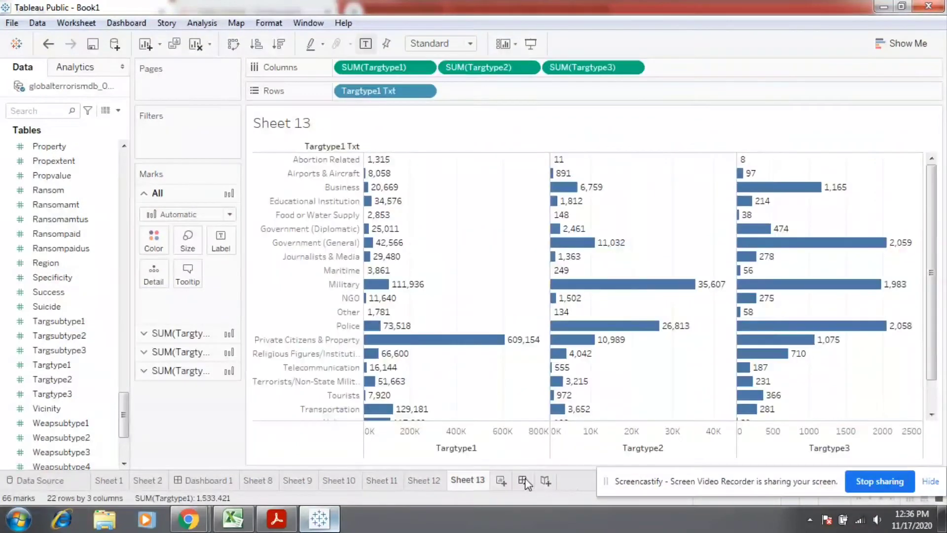
Step: Create a new dashboard and set its maximum width to 1050 px
click(522, 481)
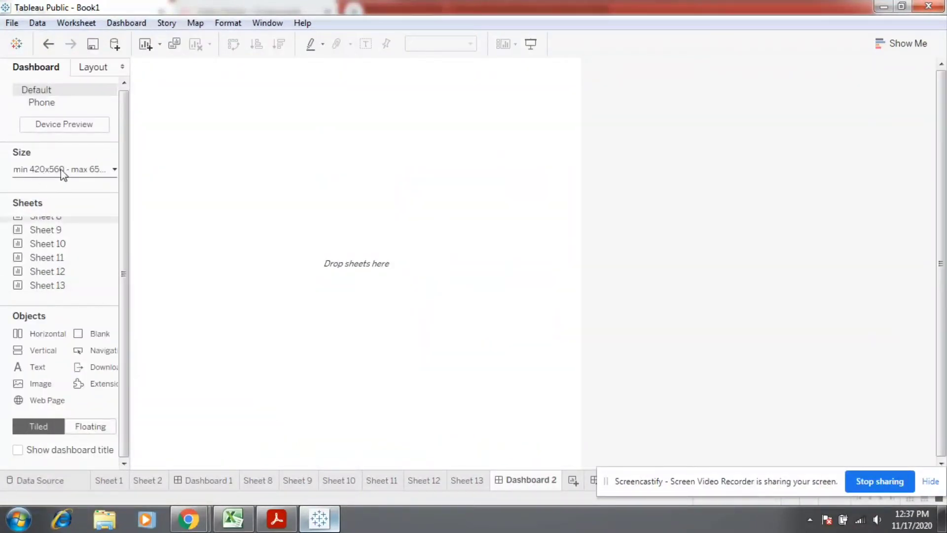
click(100, 172)
drag(72, 301, 72, 298)
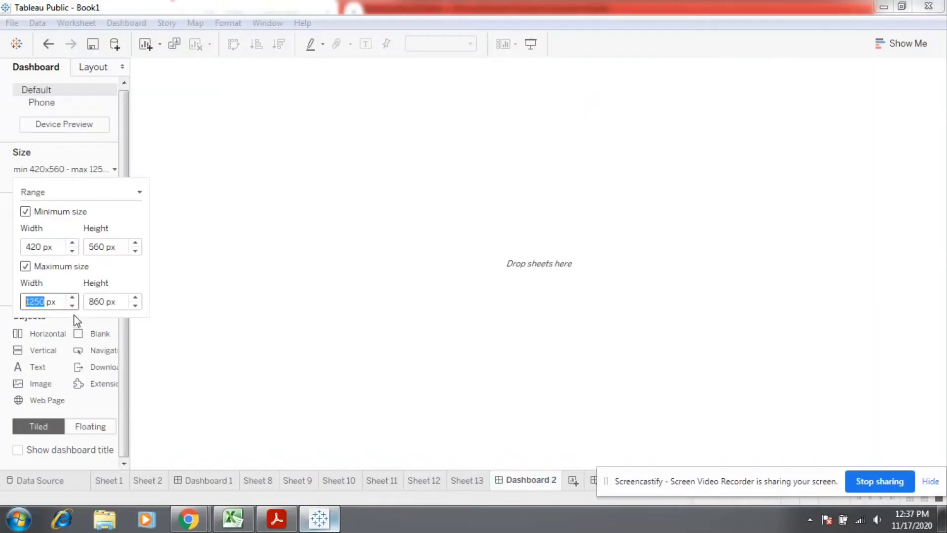
click(73, 305)
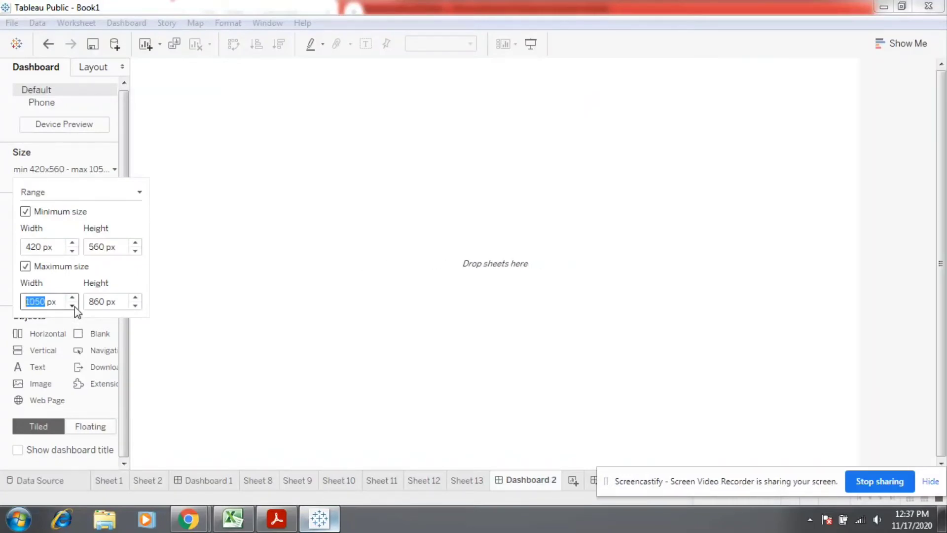
Step: Place Sheet 11 across the top of the dashboard, with Sheets 10, 13 and 12 side by side beneath it
click(186, 281)
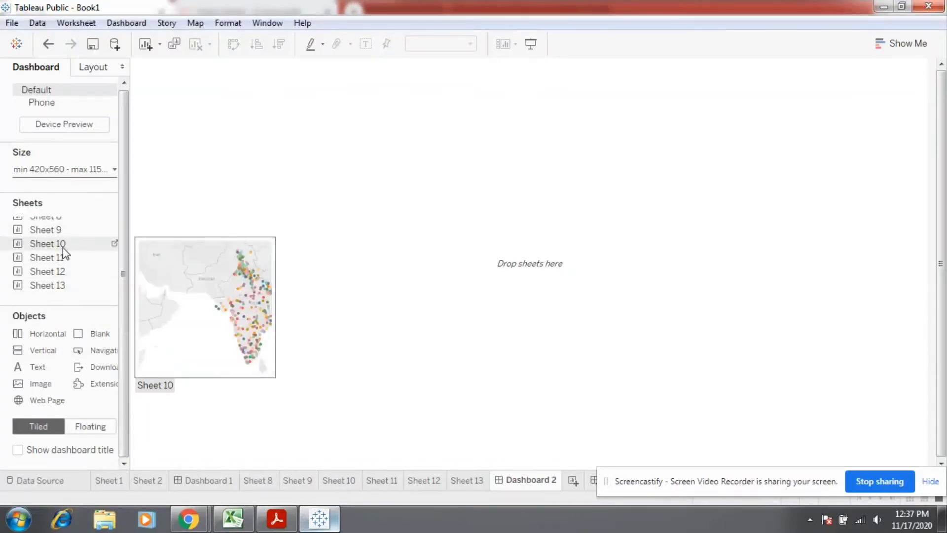
drag(63, 257, 463, 168)
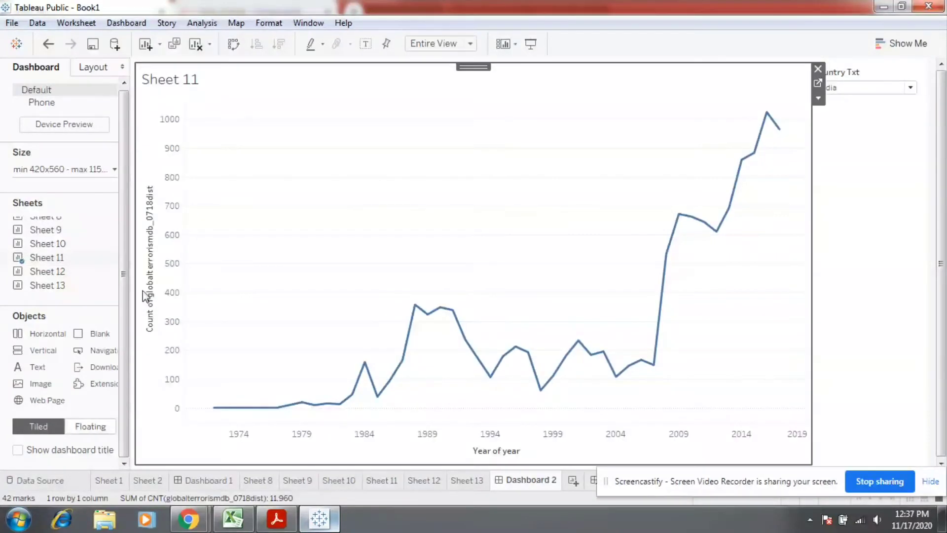
drag(61, 243, 399, 309)
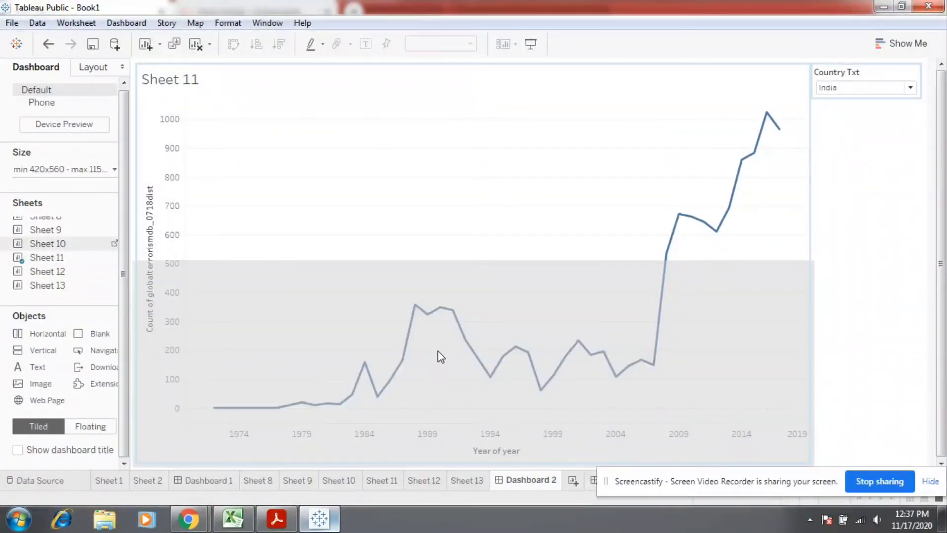
drag(177, 313, 177, 314)
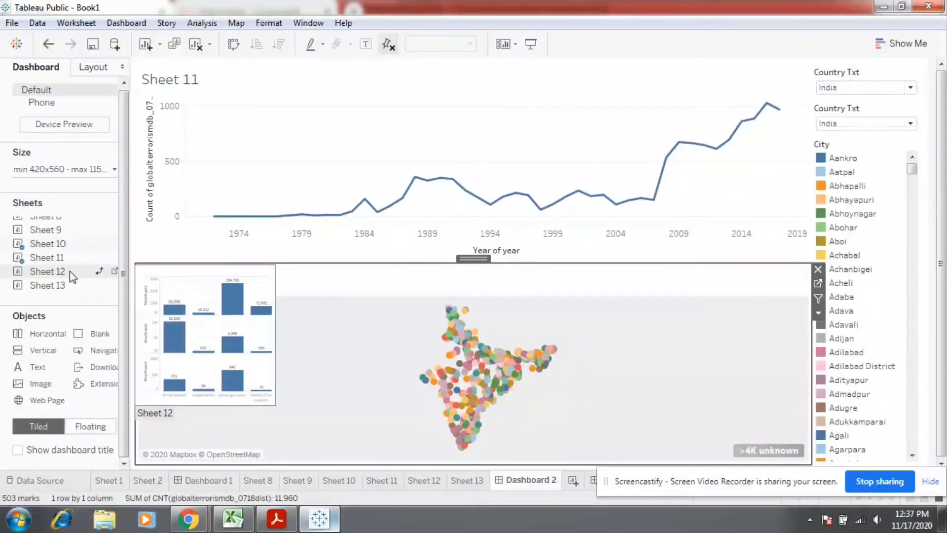
mouse_move(69, 271)
mouse_down()
mouse_move(240, 318)
mouse_move(571, 365)
mouse_up()
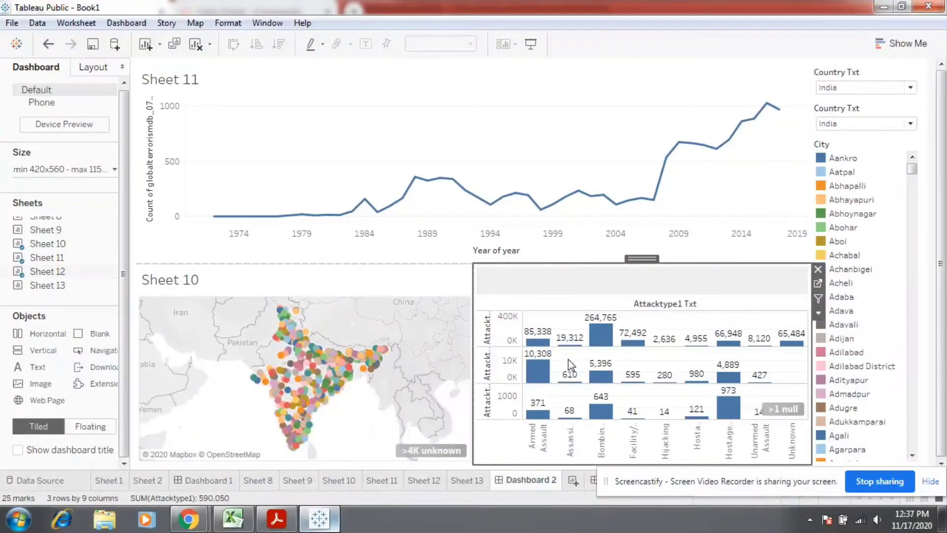
mouse_move(47, 285)
mouse_down()
mouse_move(495, 366)
mouse_move(461, 365)
mouse_move(478, 367)
mouse_up()
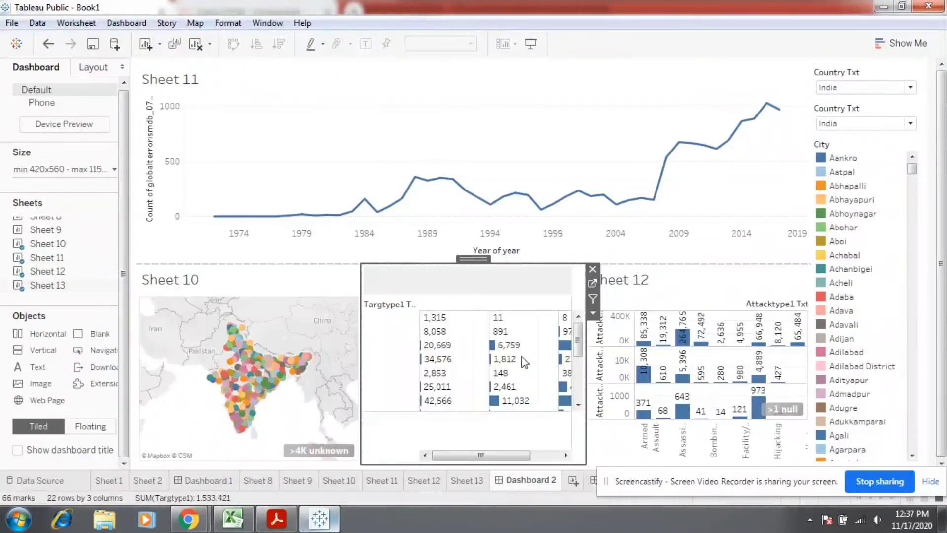
Step: Remove both Country Txt filters and the City colour legend from the dashboard
click(866, 68)
click(803, 67)
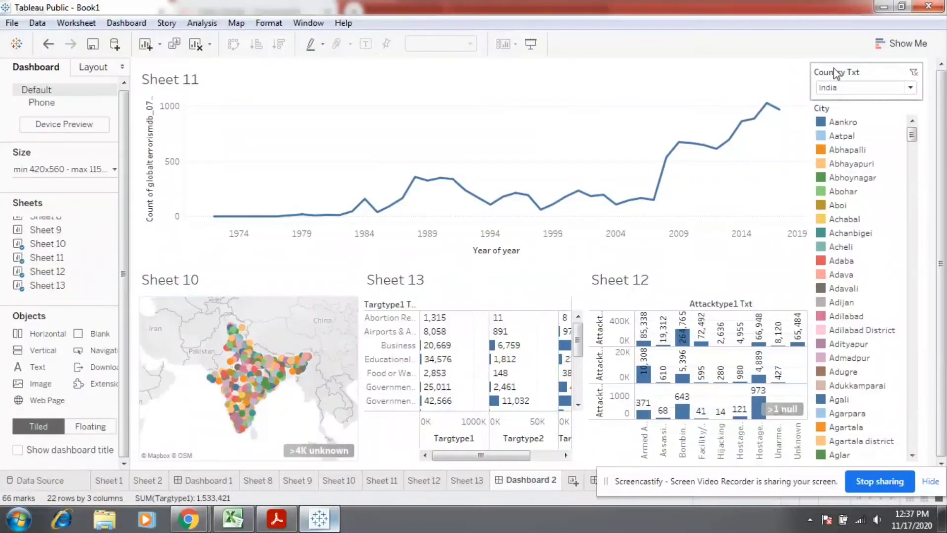
click(815, 69)
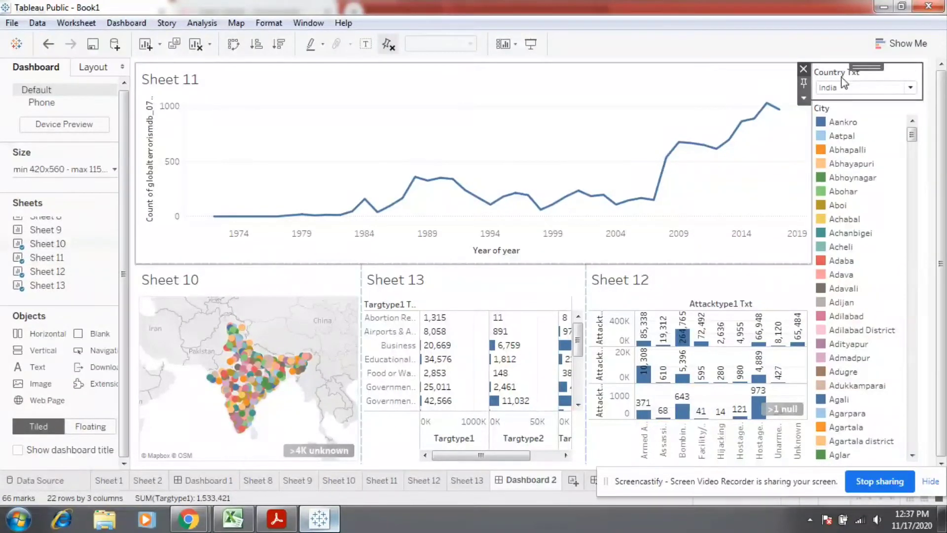
key(Delete)
click(821, 73)
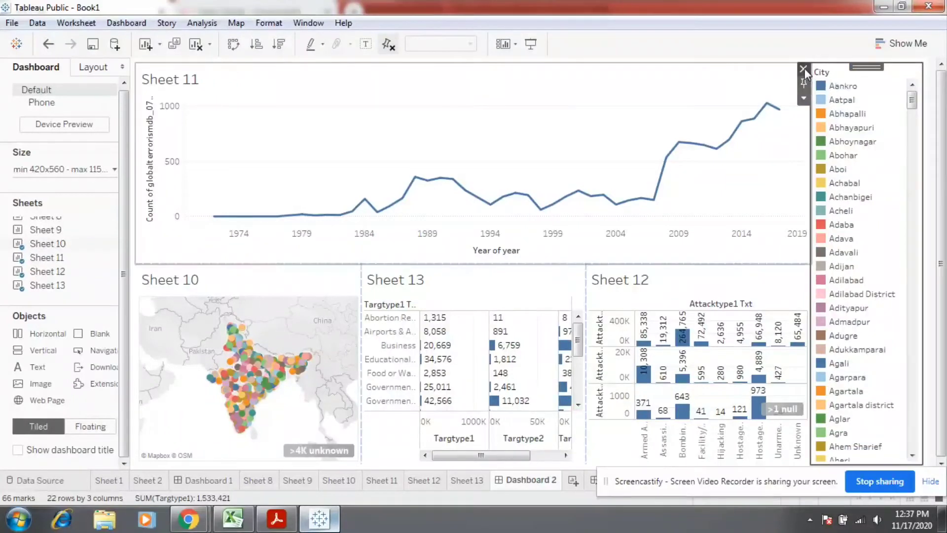
click(804, 68)
Step: Hide the titles of Sheet 12 and Sheet 13 on the dashboard
click(718, 286)
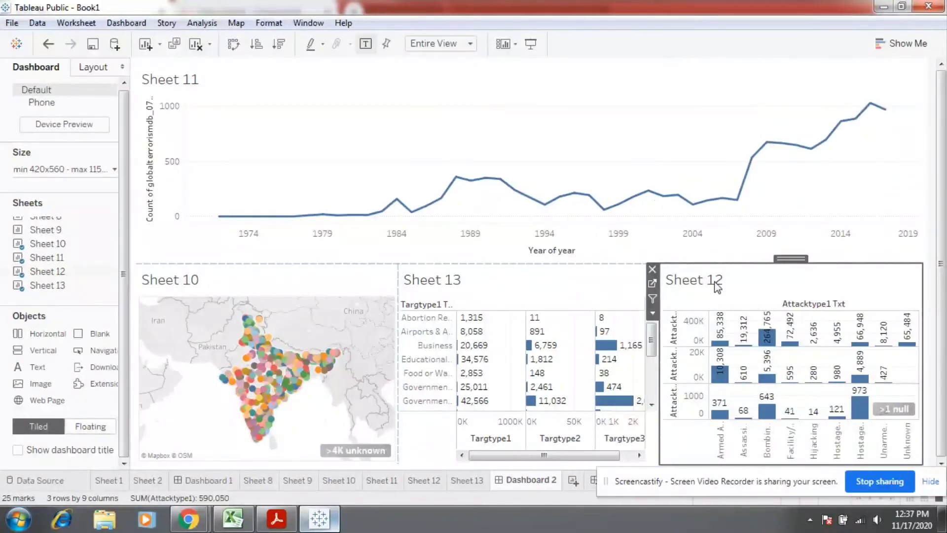
right_click(716, 286)
click(754, 323)
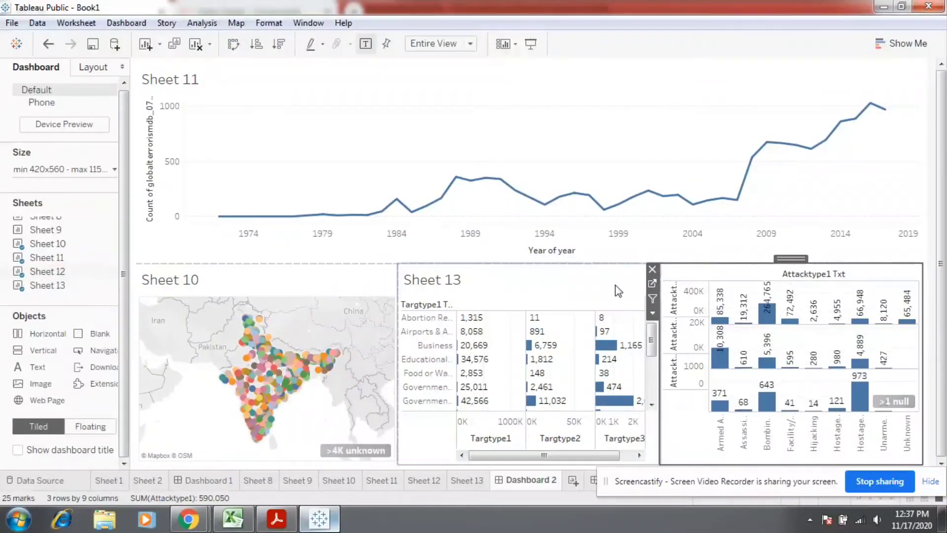
click(451, 284)
right_click(451, 285)
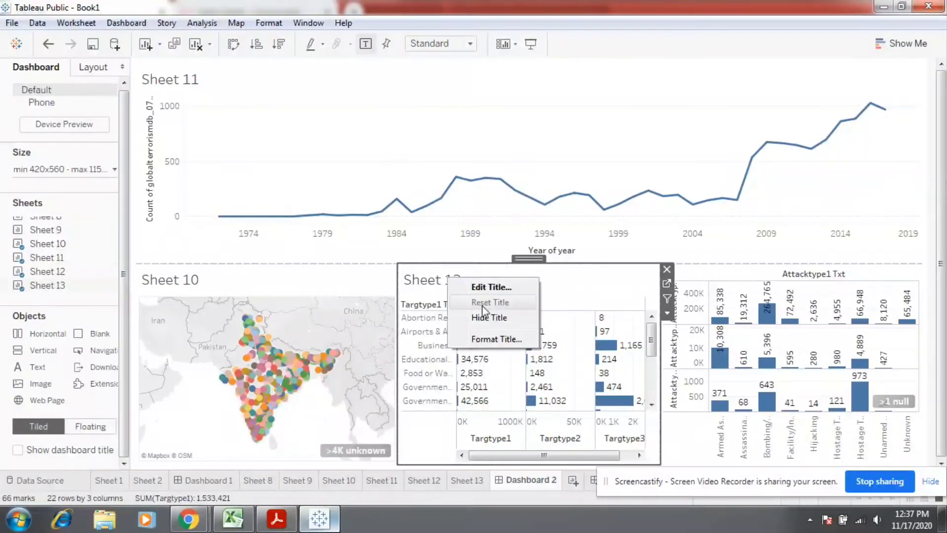
click(486, 317)
Step: Hide the titles of Sheet 10 and Sheet 11, and reduce the yearly line chart's height to enlarge the lower charts
click(174, 283)
right_click(175, 284)
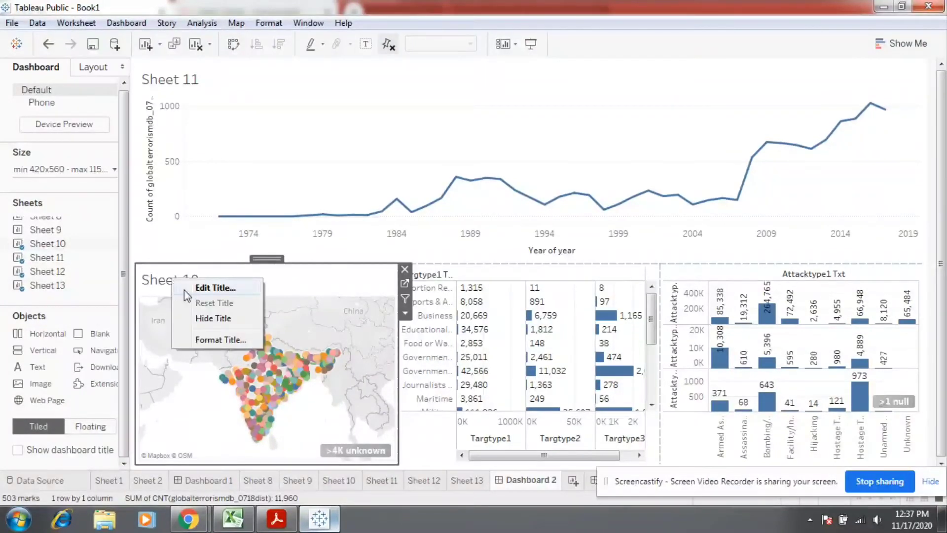
click(214, 319)
click(175, 84)
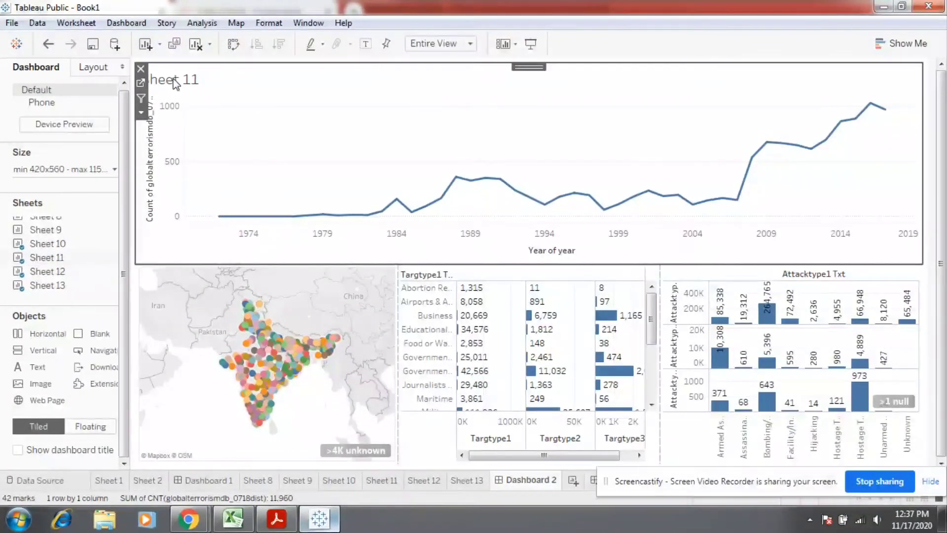
right_click(175, 83)
click(213, 118)
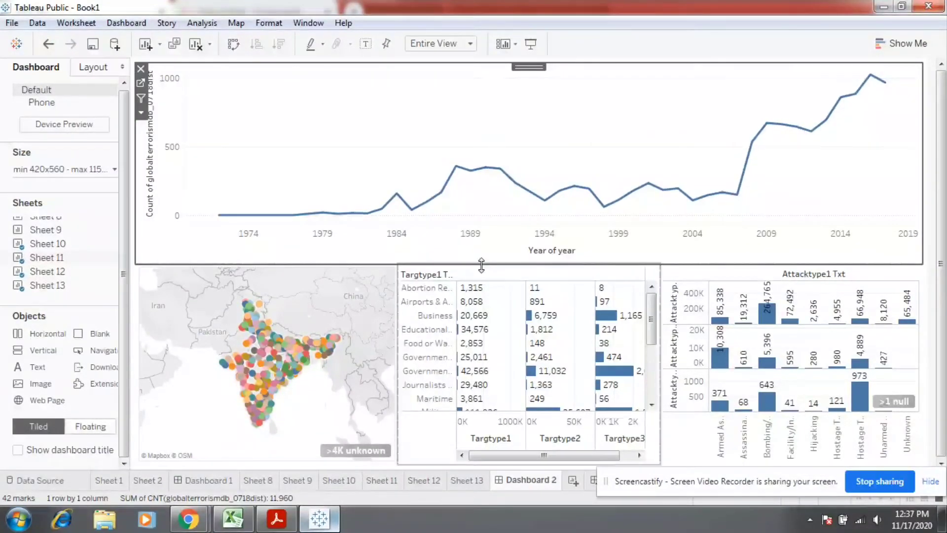
drag(476, 265, 487, 194)
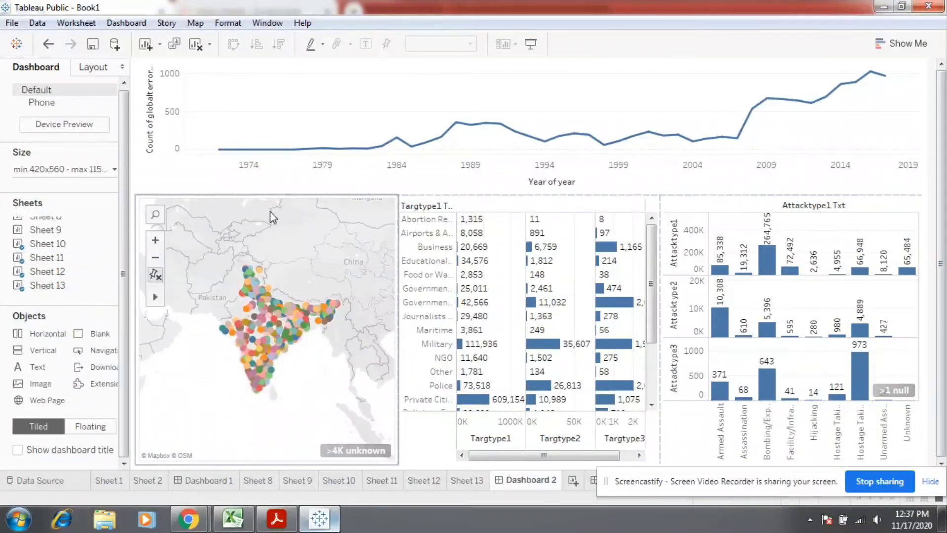
Step: Use the yearly line chart, the map, the target type chart and the attack type chart as dashboard filters
click(772, 83)
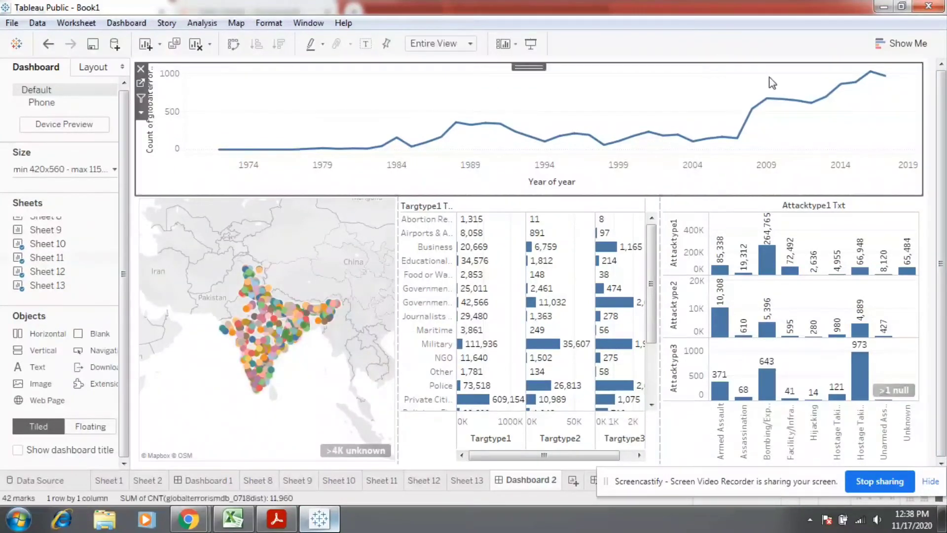
click(140, 98)
click(267, 227)
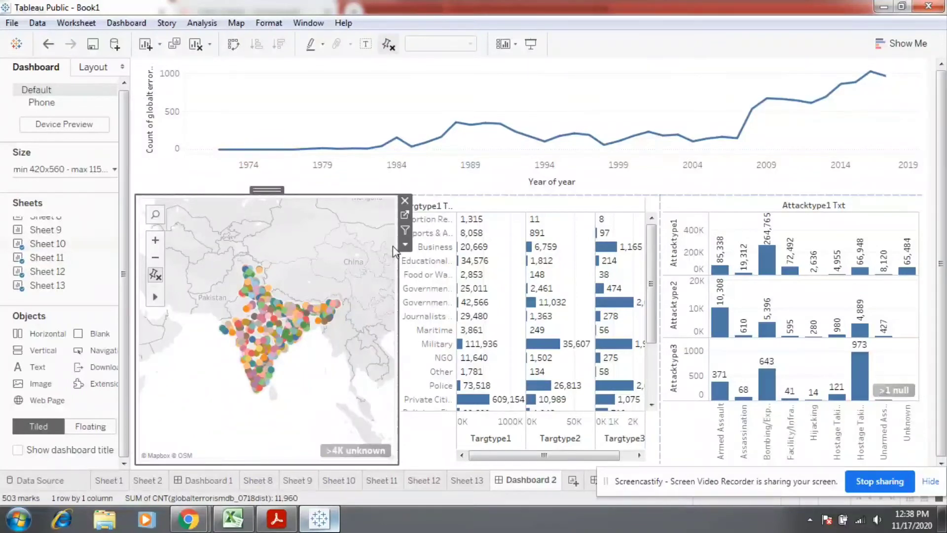
click(558, 233)
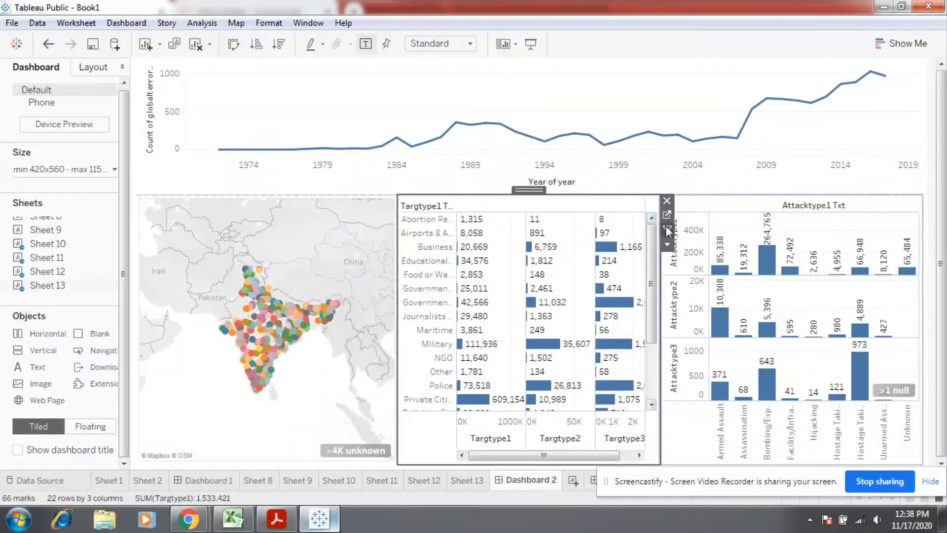
click(779, 230)
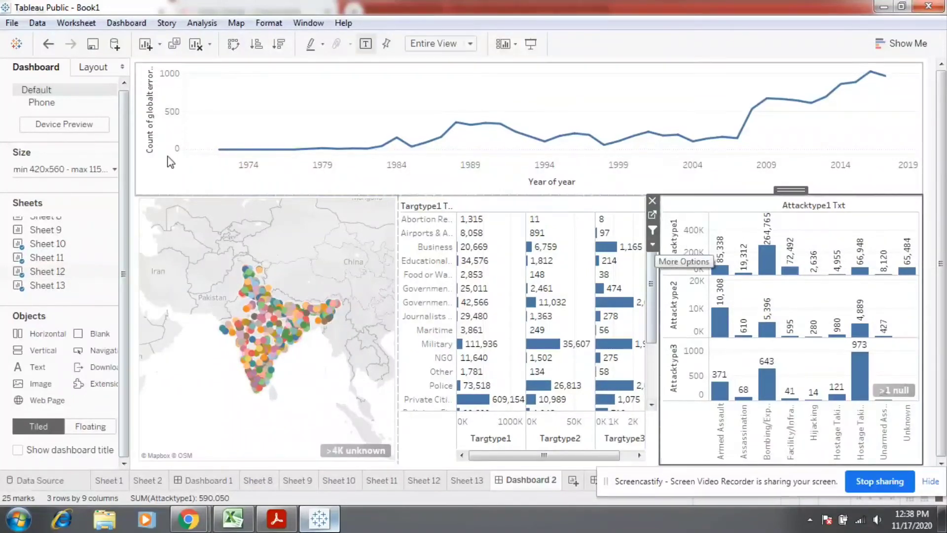
Step: Show the dashboard in presentation mode and filter it by the year 2016 from the line chart
click(531, 45)
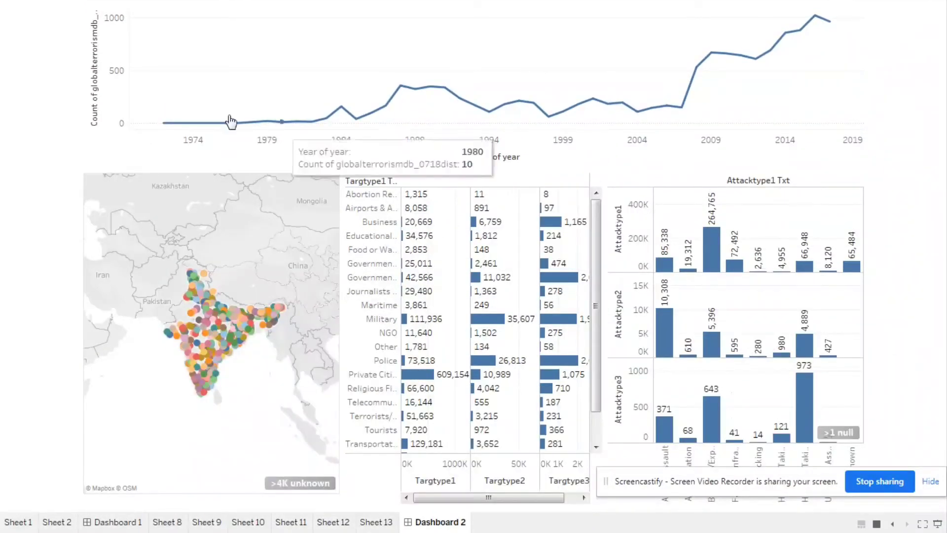
mouse_move(816, 20)
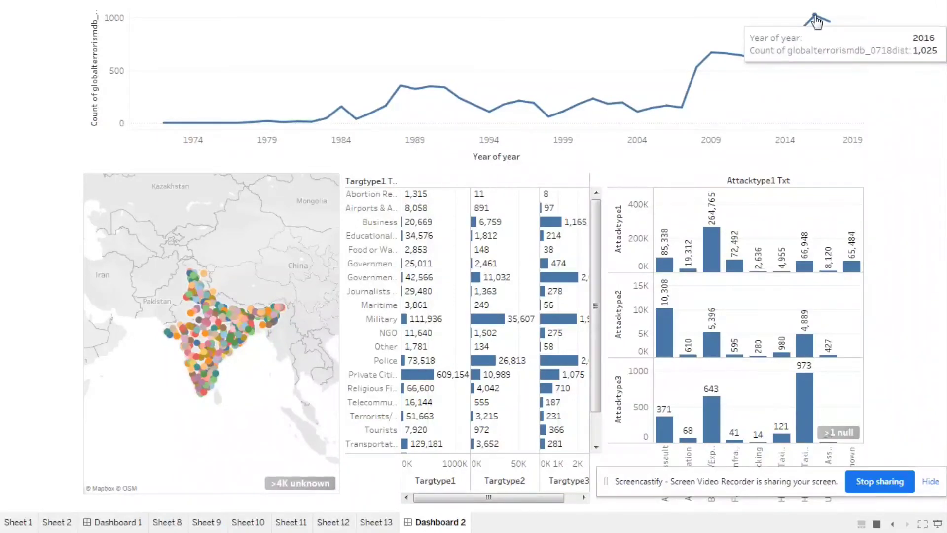
click(816, 18)
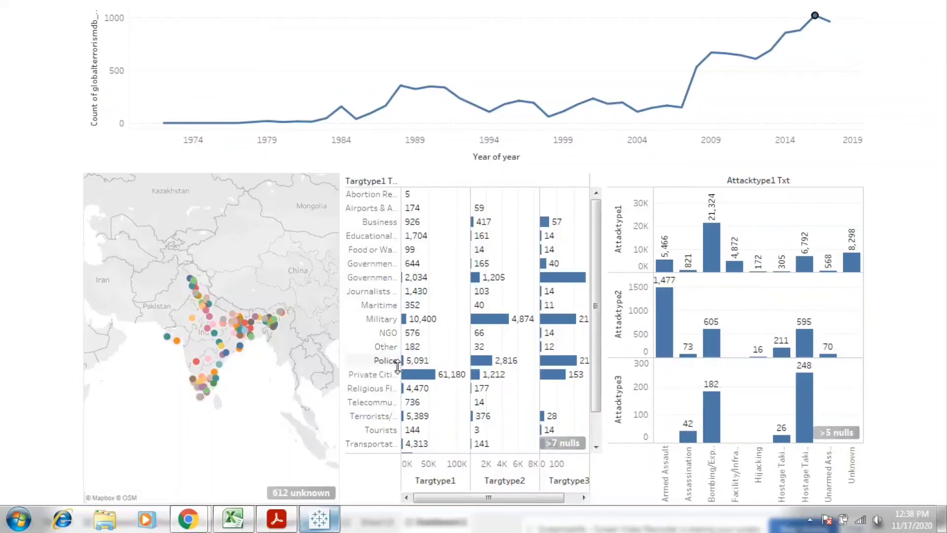
Step: Examine the target types, attack types and mapped cities for 2016, and clear the year selection
mouse_move(419, 375)
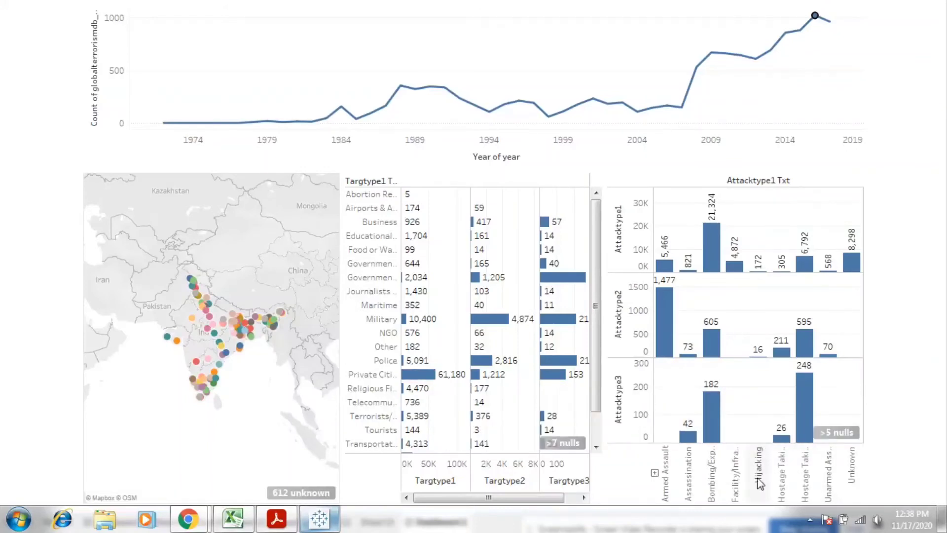
mouse_move(706, 228)
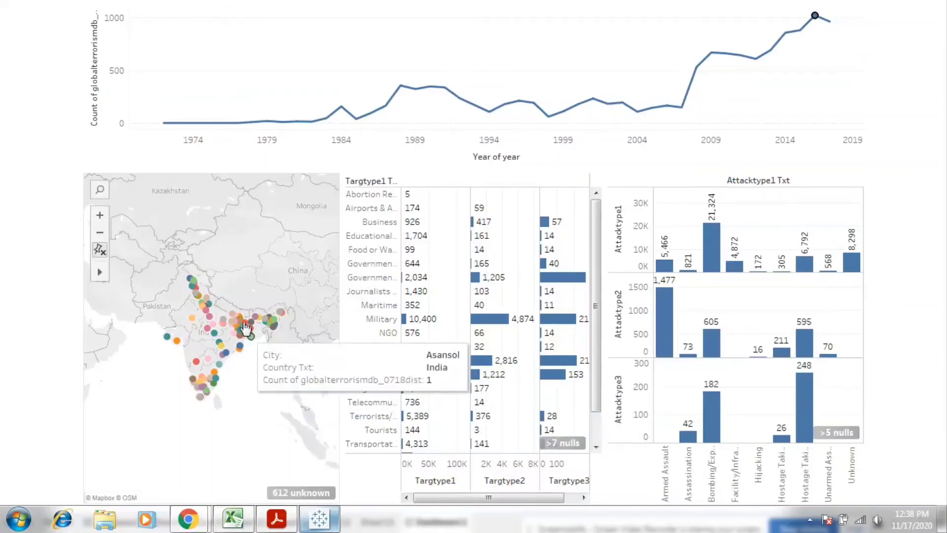
mouse_move(227, 360)
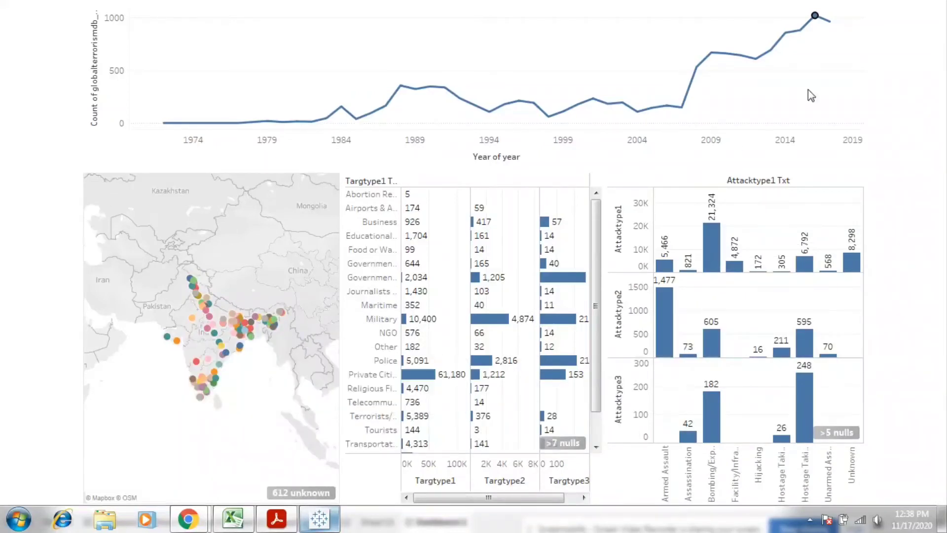
mouse_move(814, 19)
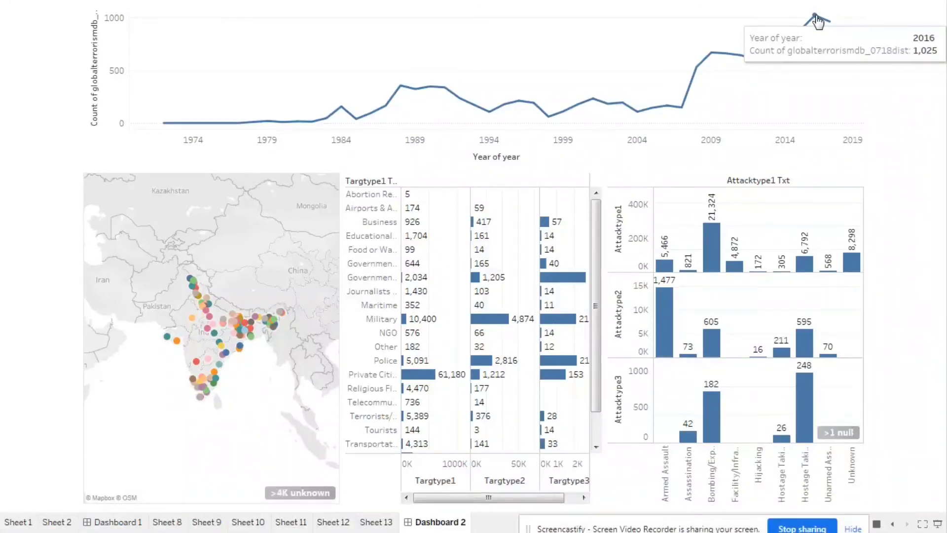
click(819, 108)
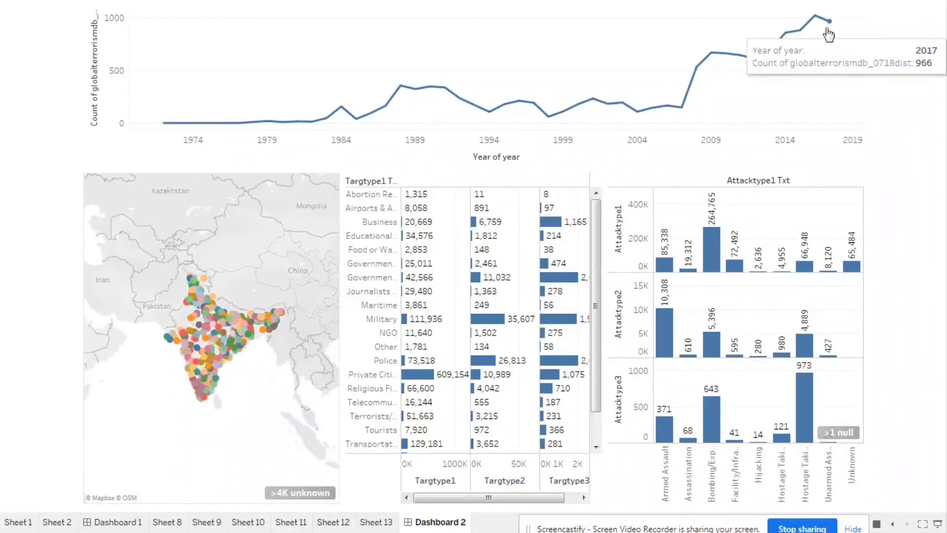
Step: Filter the dashboard by the Bombing/Explosion attack type, review the full target type list, and clear the selection
mouse_move(716, 443)
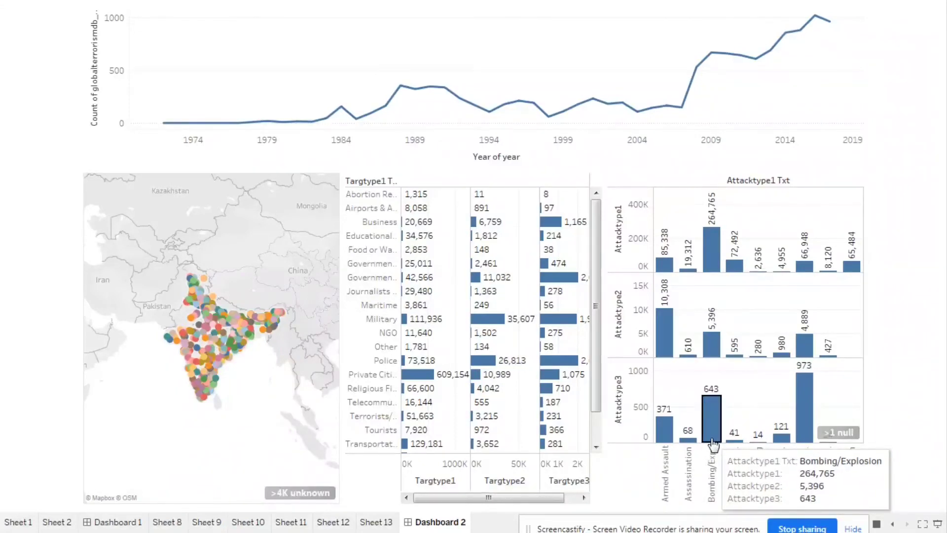
click(712, 451)
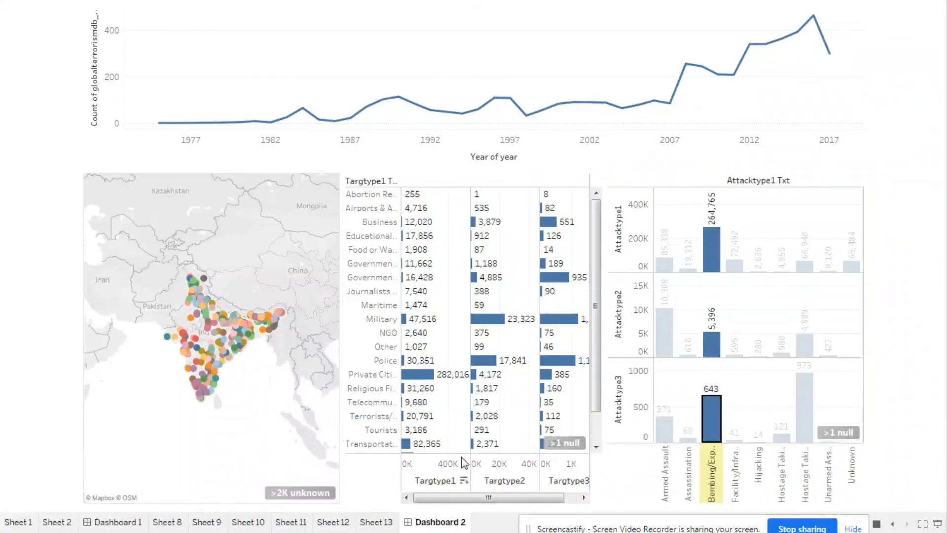
scroll(607, 415, down, 1)
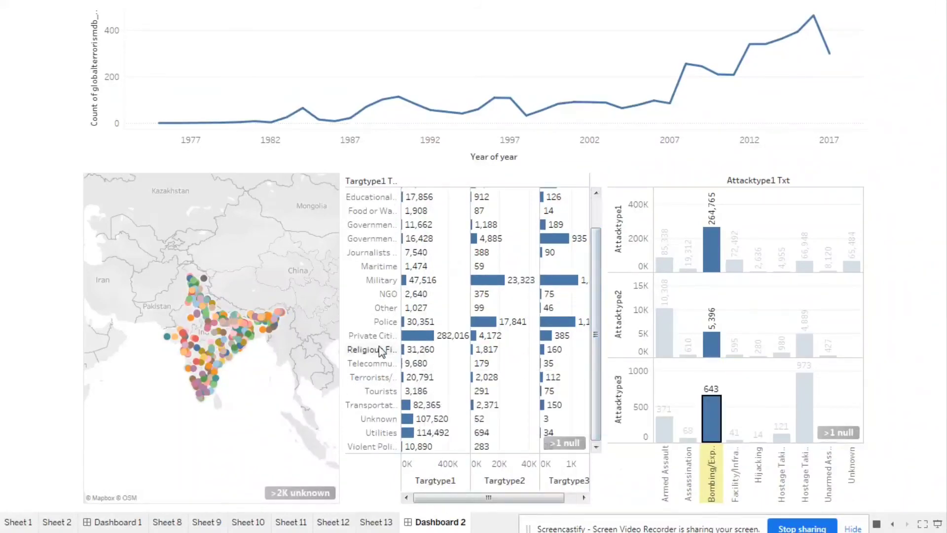
mouse_move(430, 342)
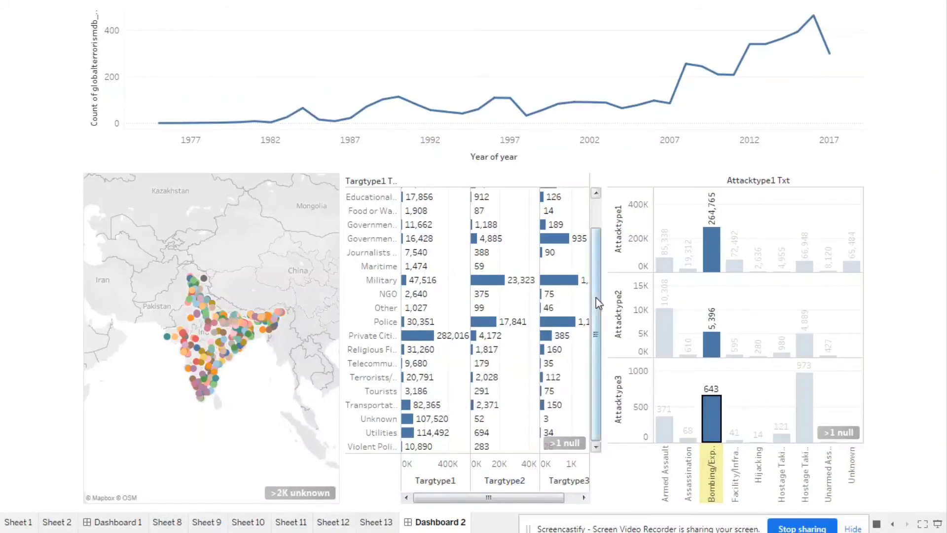
scroll(595, 297, up, 1)
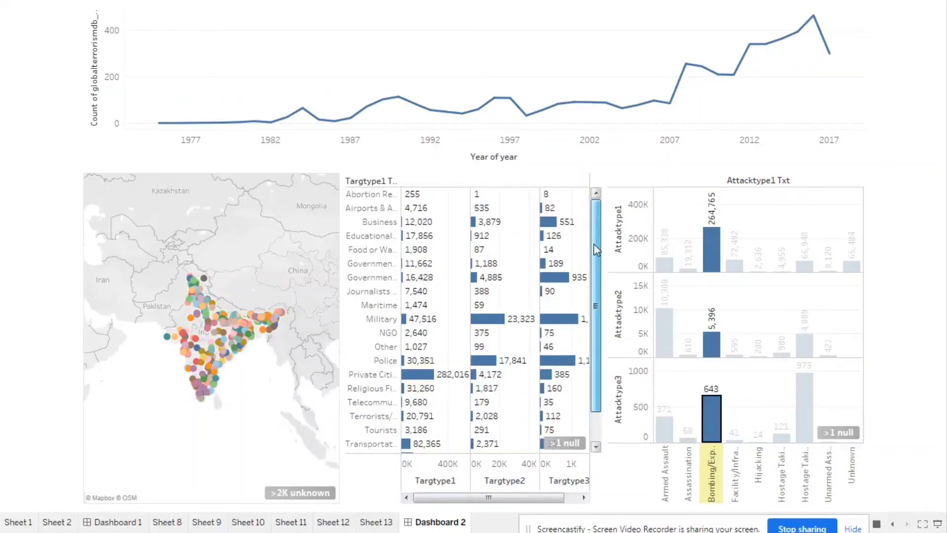
click(713, 449)
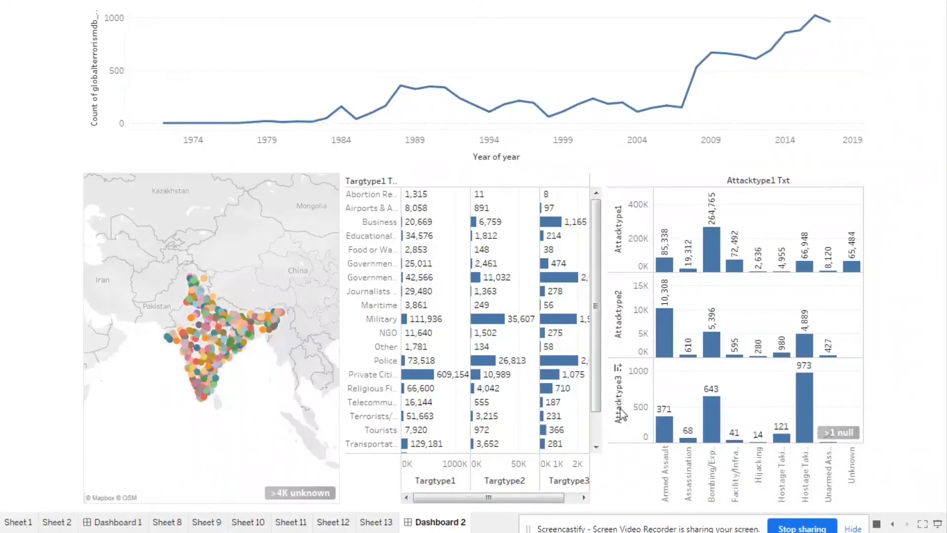
Step: Filter the dashboard by the Military target type
click(379, 319)
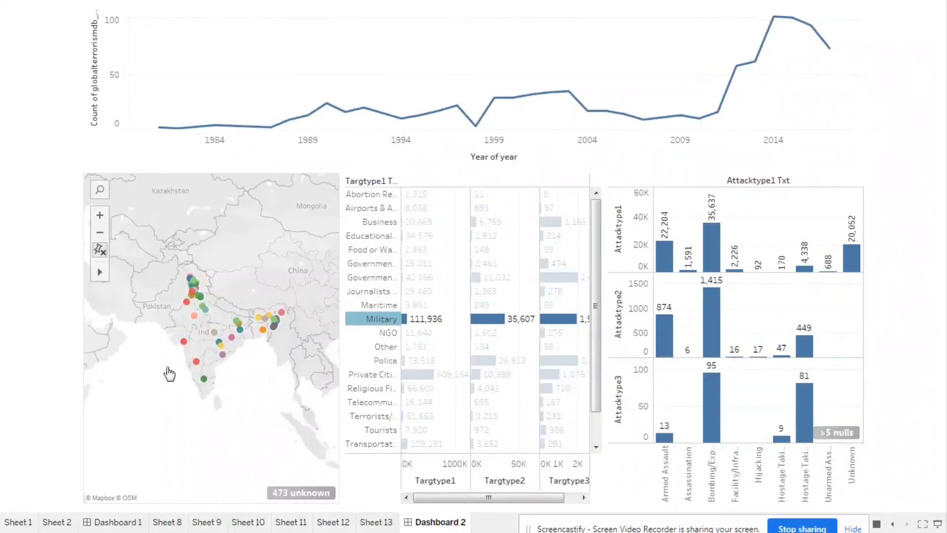
Step: Examine the mapped cities, yearly trend and attack types for the Military target type, and clear the selection
mouse_move(195, 319)
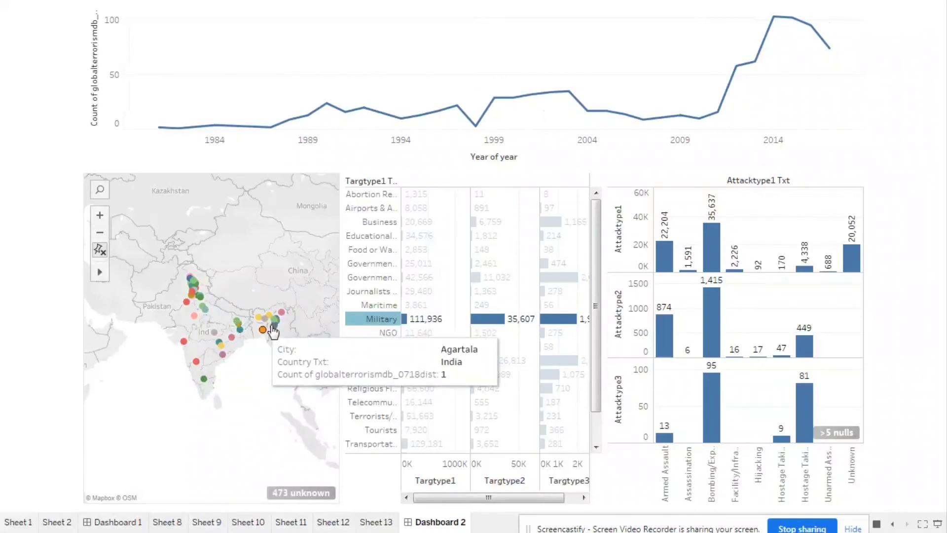
mouse_move(204, 382)
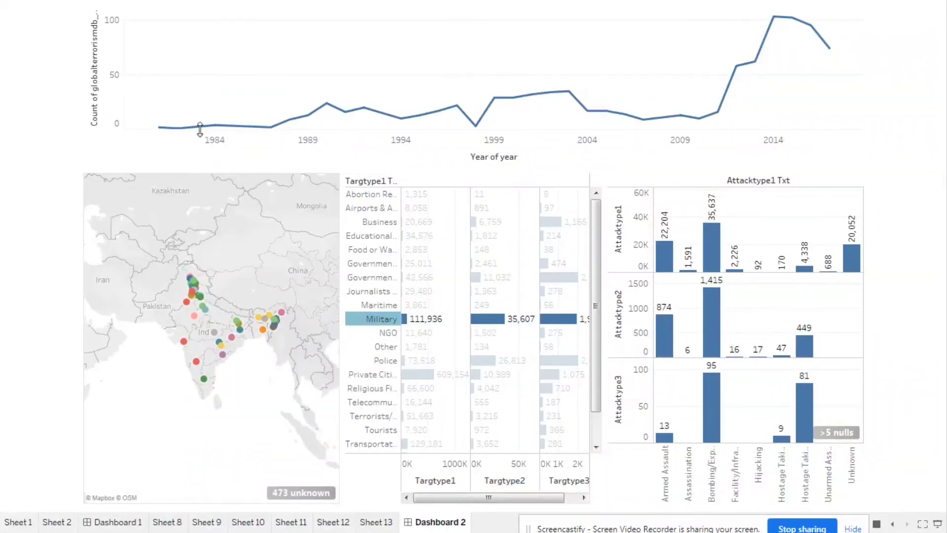
mouse_move(773, 18)
mouse_move(660, 258)
click(382, 321)
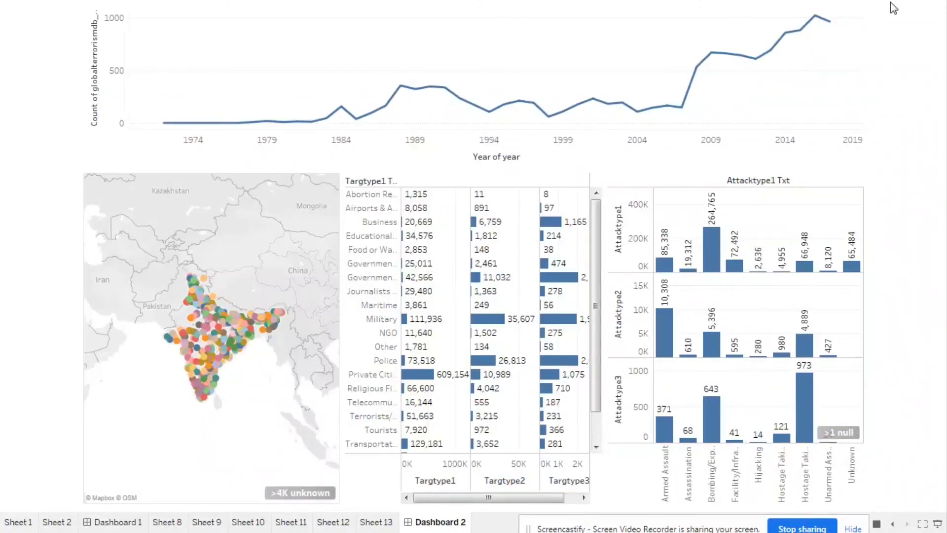
Step: Filter the dashboard by the year 2016 from the line chart and examine its mapped cities, target types and attack types
mouse_move(833, 26)
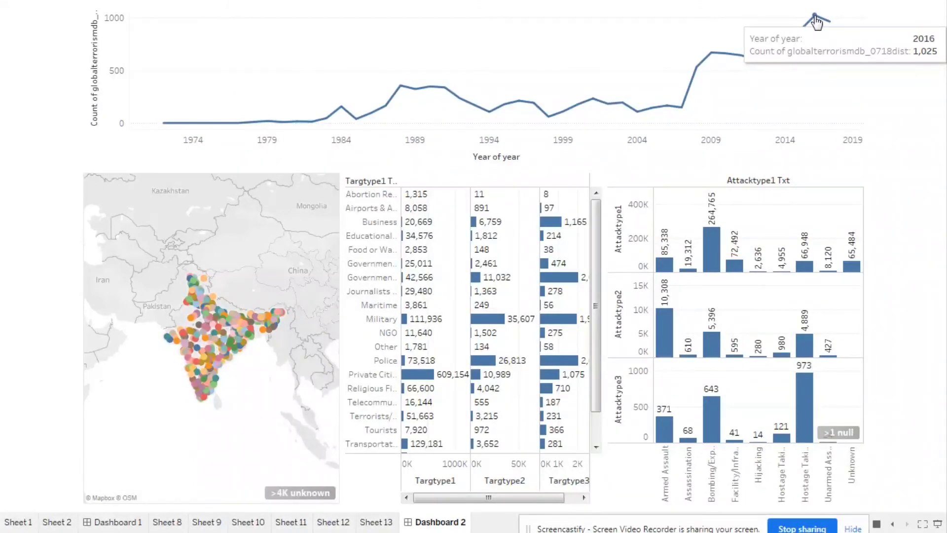
click(815, 16)
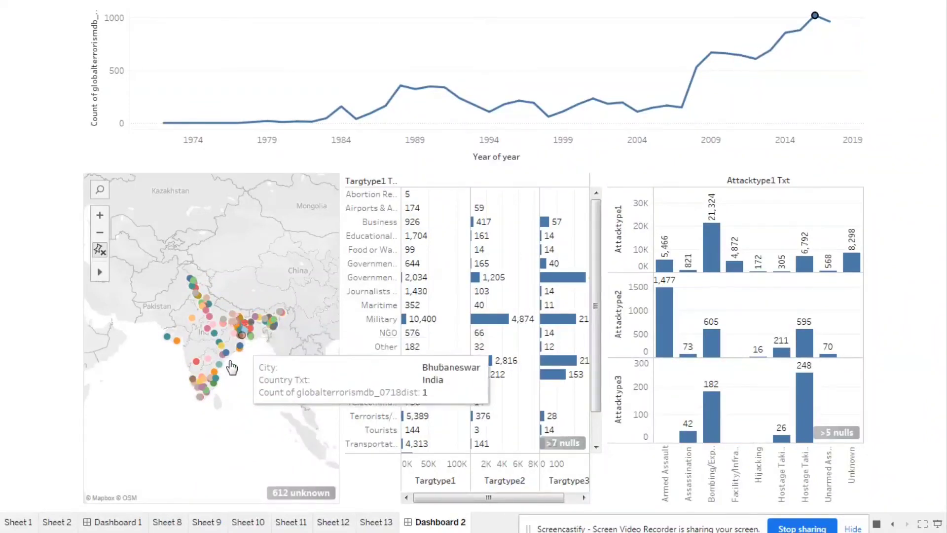
mouse_move(472, 390)
mouse_move(415, 379)
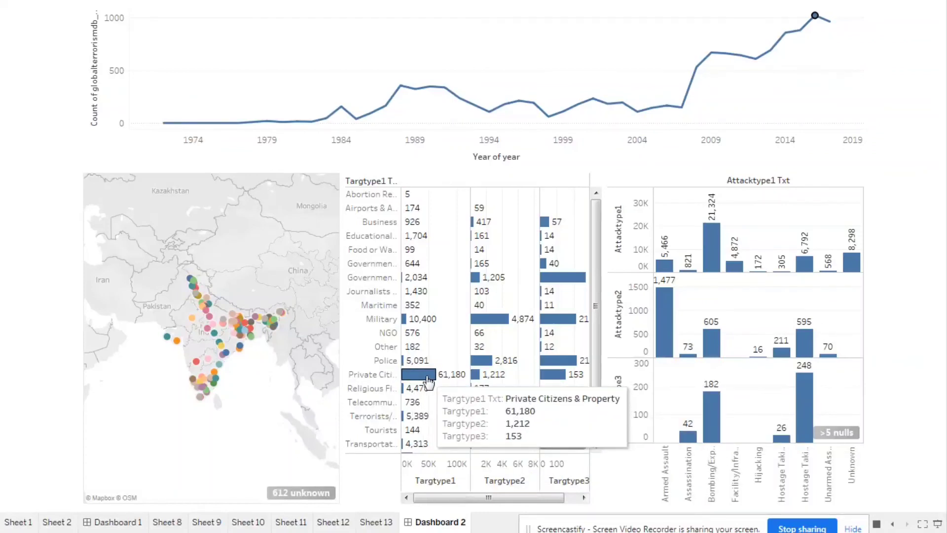
mouse_move(716, 420)
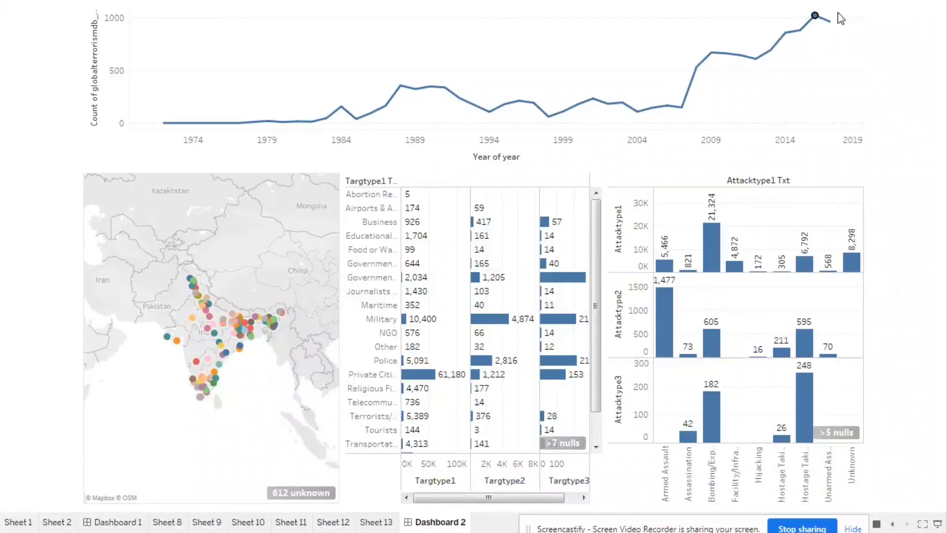
Step: Switch the dashboard's year filter to 2017 from the line chart, and clear the year selection
mouse_move(831, 27)
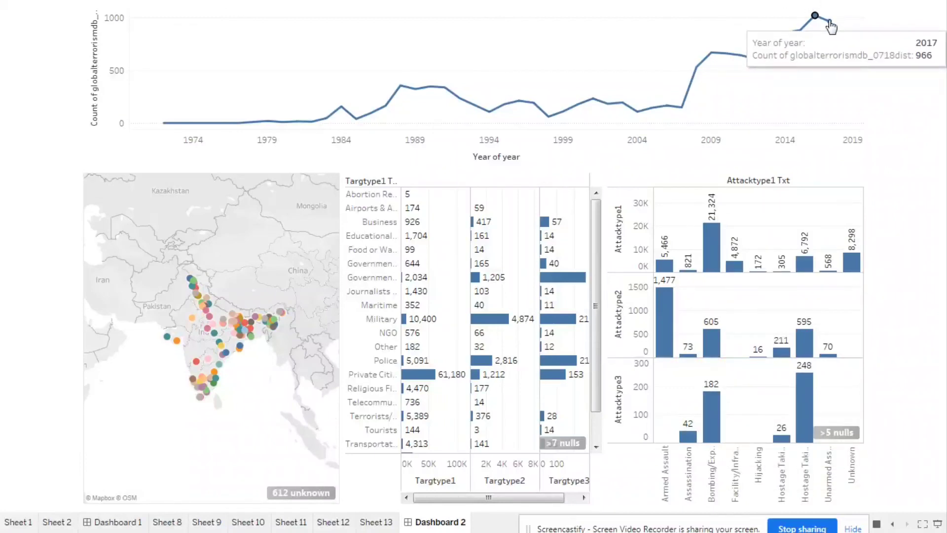
click(830, 25)
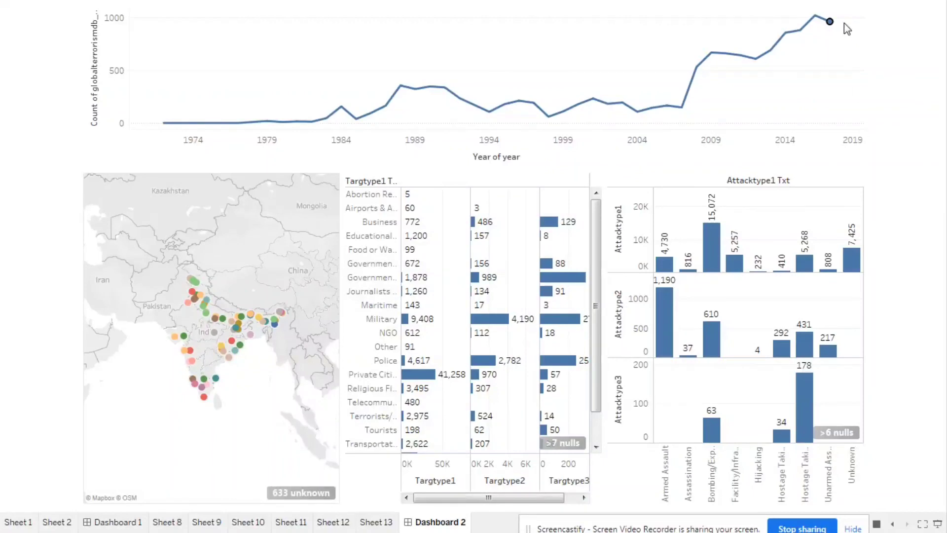
mouse_move(830, 24)
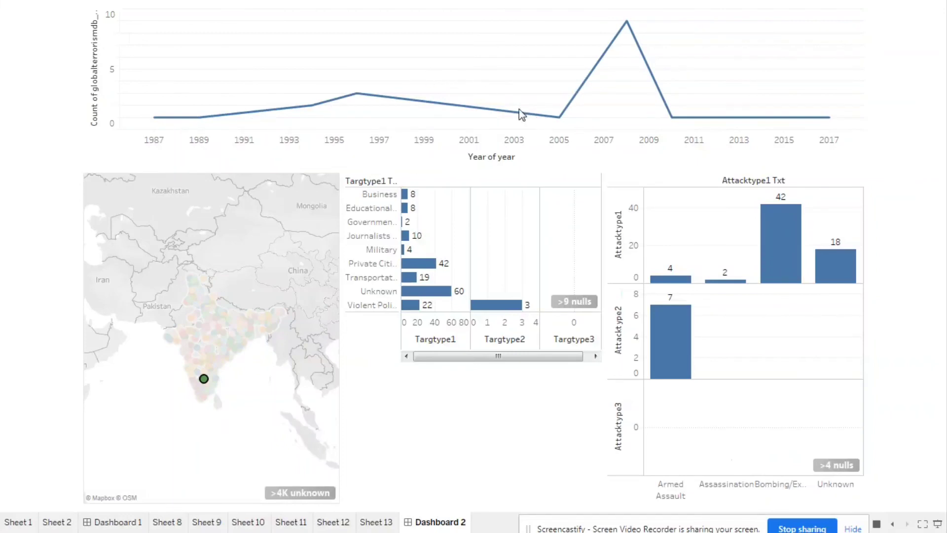
Step: Inspect the 2008 point on the yearly line chart for the selected southern Indian city
mouse_move(635, 26)
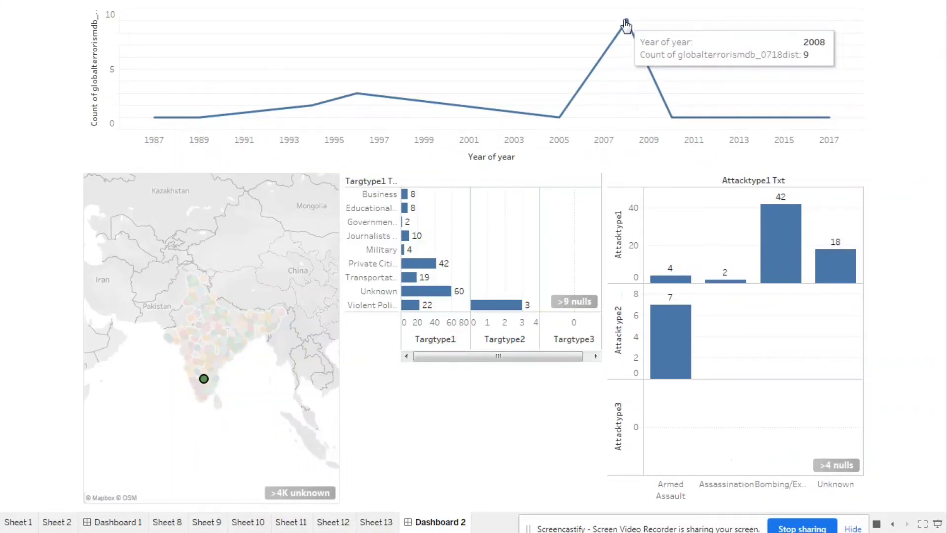